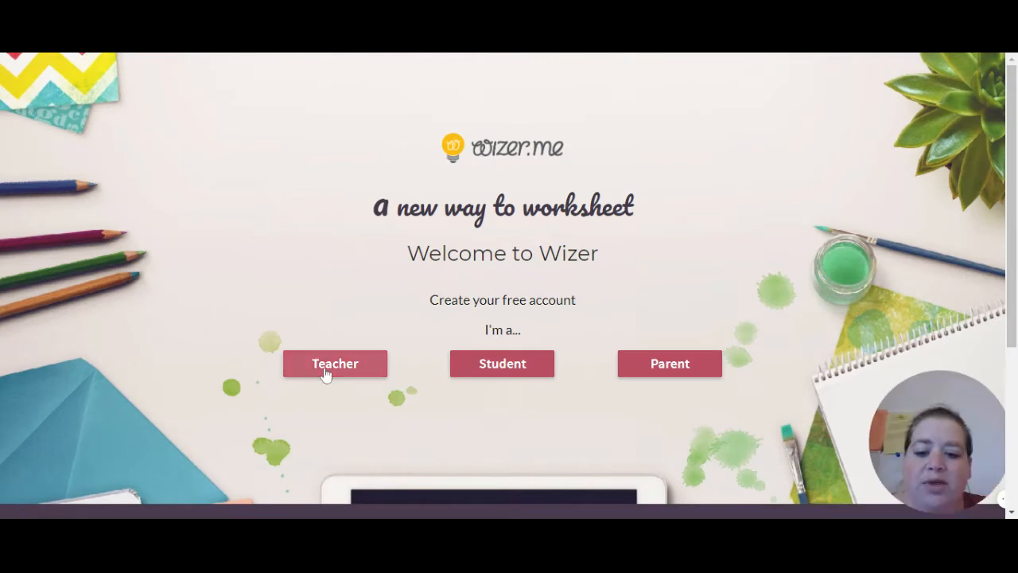
Step: Sign up as a teacher with Google and create a new worksheet from My Worksheets
left_click(327, 367)
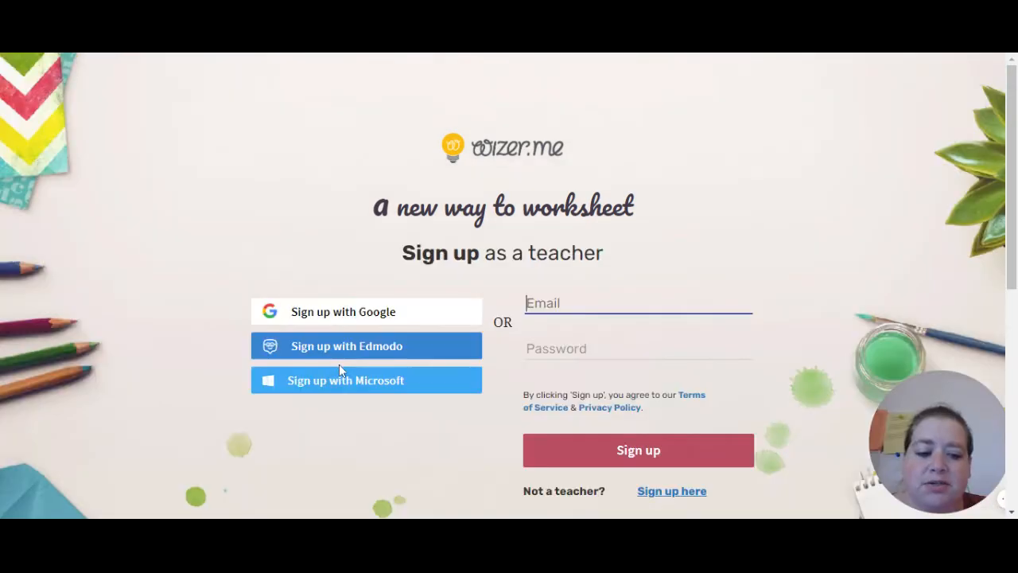
left_click(338, 318)
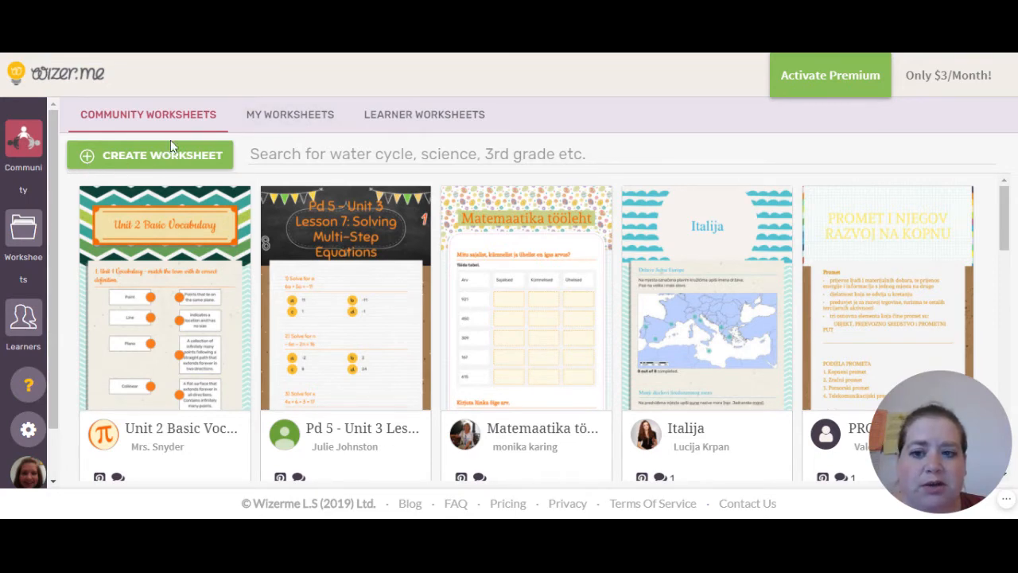
left_click(262, 114)
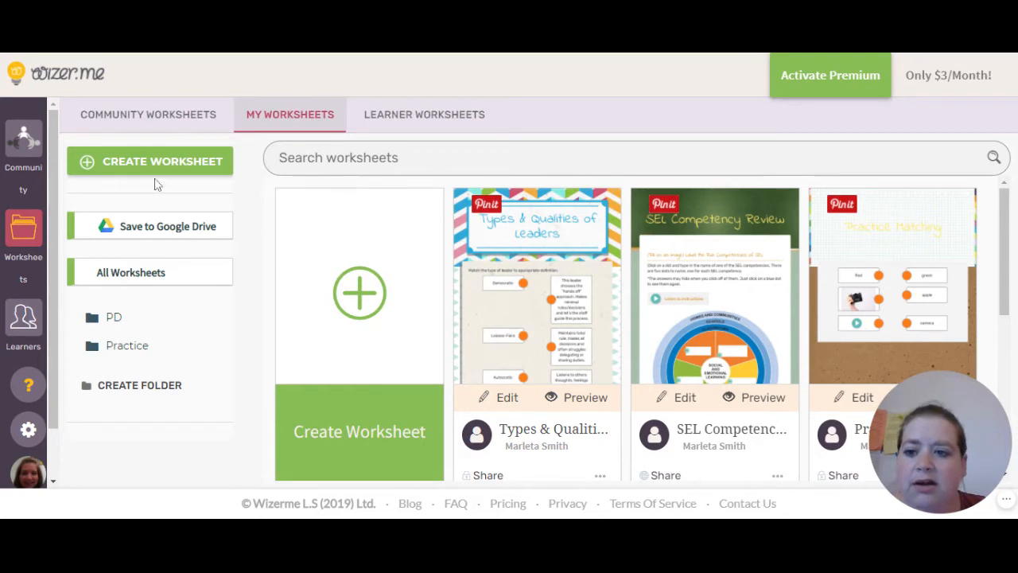
left_click(352, 292)
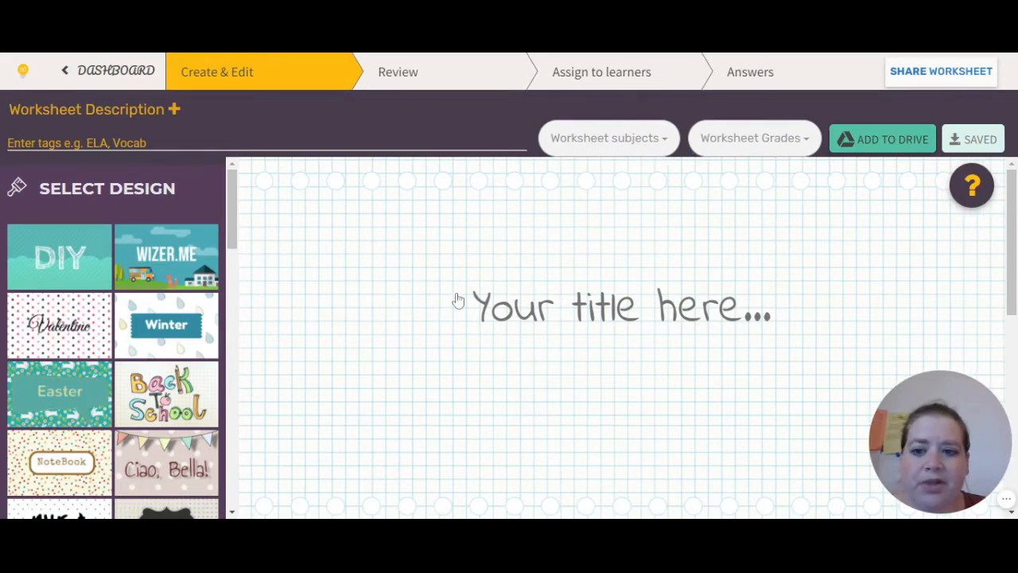
Step: Open the NoteBook design options and title the worksheet "Water Cycle"
scroll(139, 327, "down", 2)
scroll(138, 323, "down", 1)
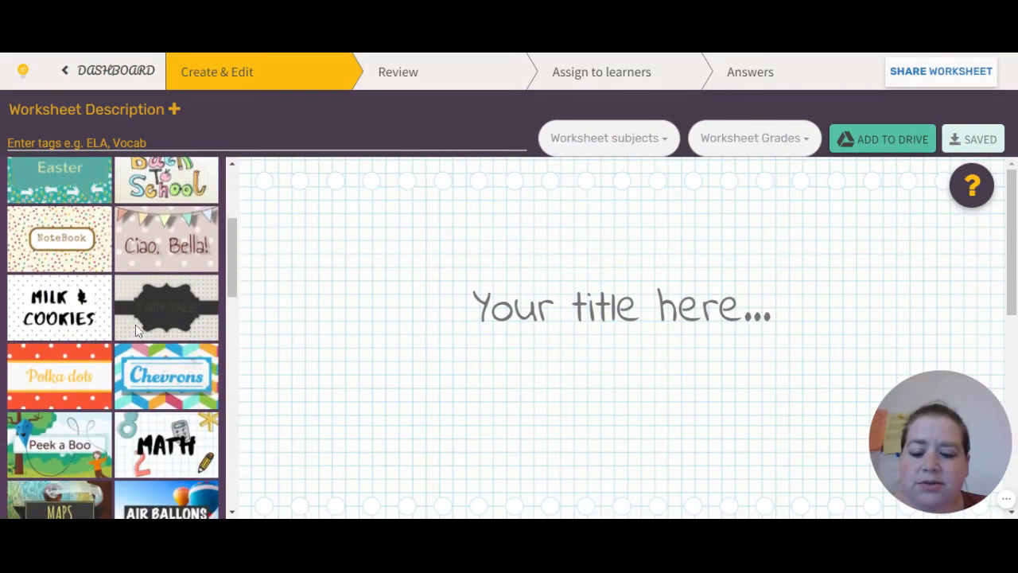
left_click(82, 244)
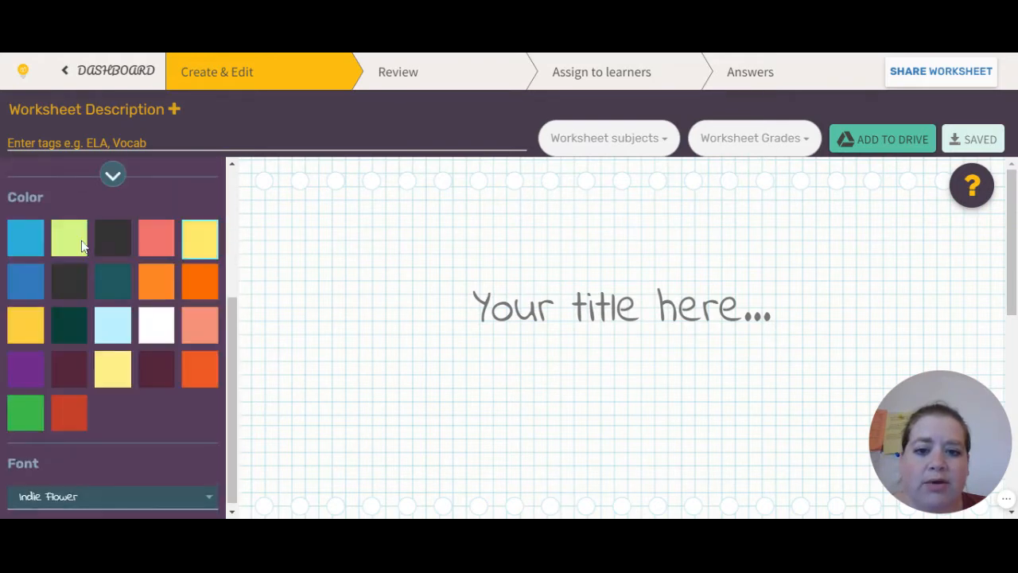
scroll(165, 323, "up", 3)
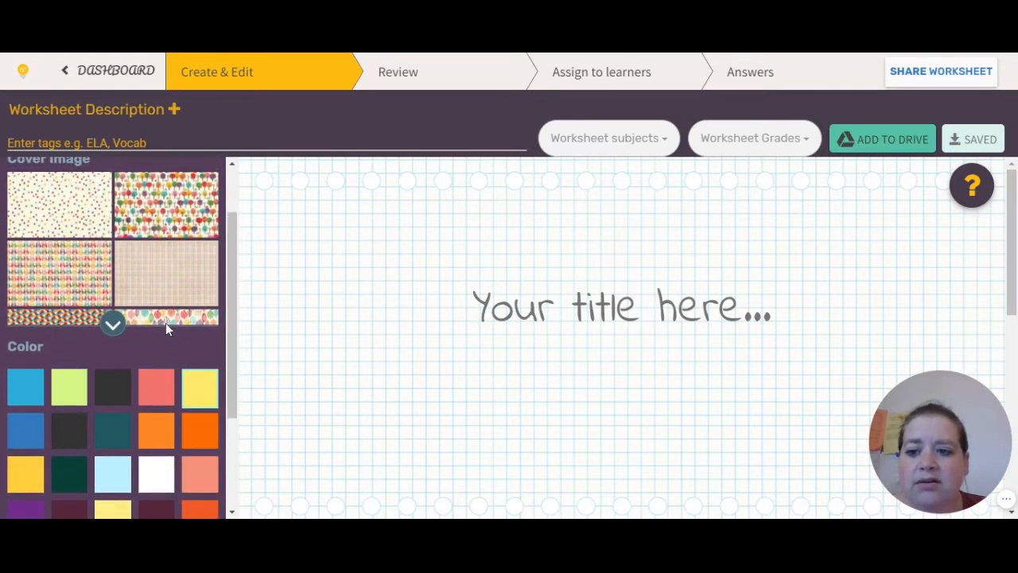
left_click(587, 314)
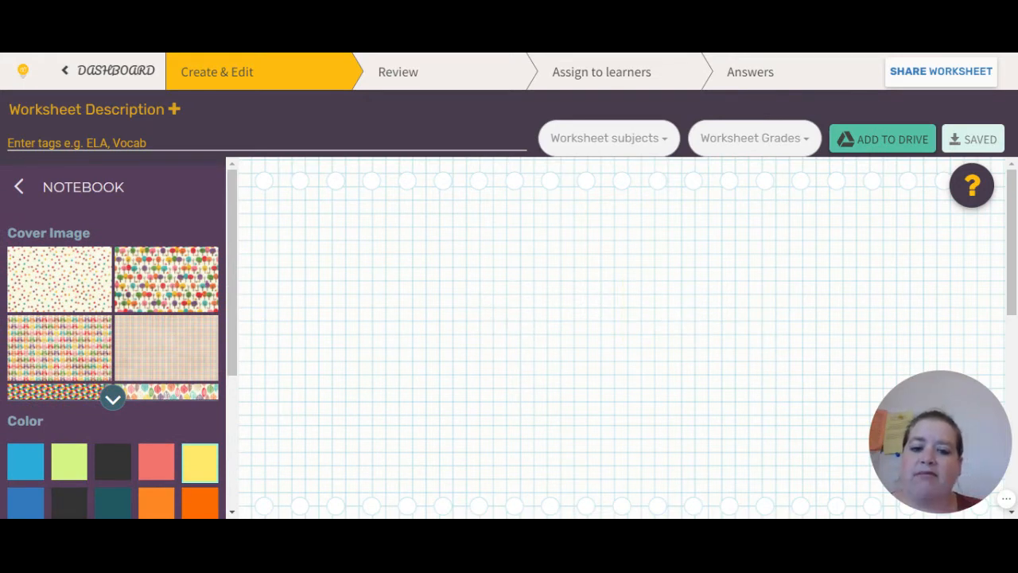
type("water Cycle")
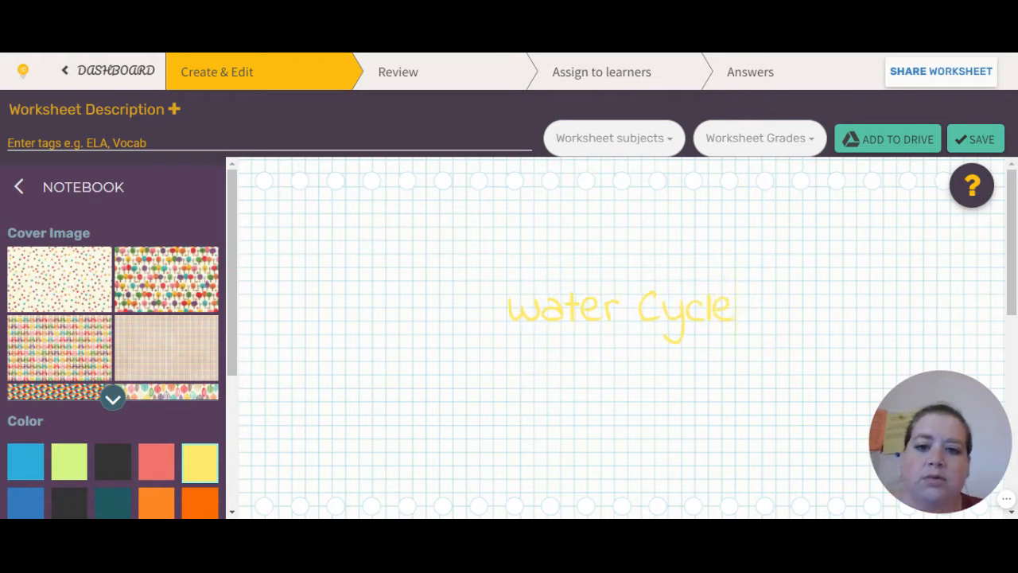
Step: Switch to the Math design options and style the title in orange with the Josefin Slab font
left_click(18, 186)
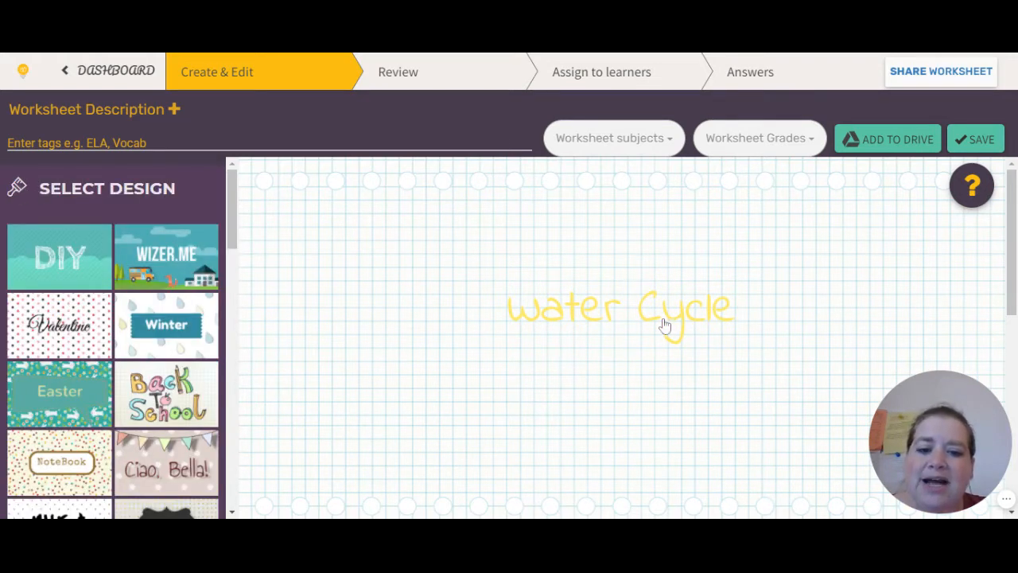
scroll(171, 358, "down", 2)
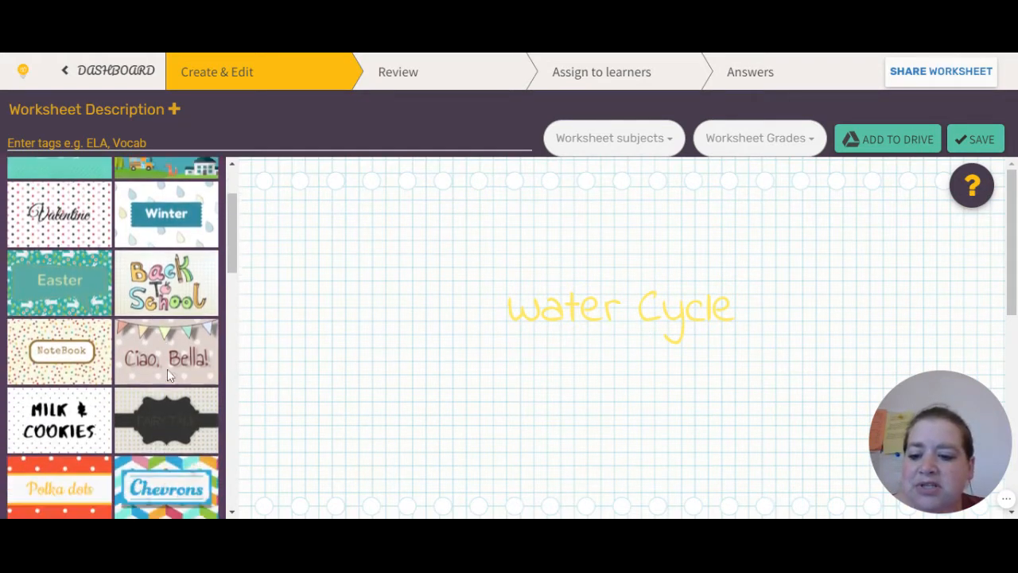
scroll(182, 406, "down", 2)
left_click(176, 380)
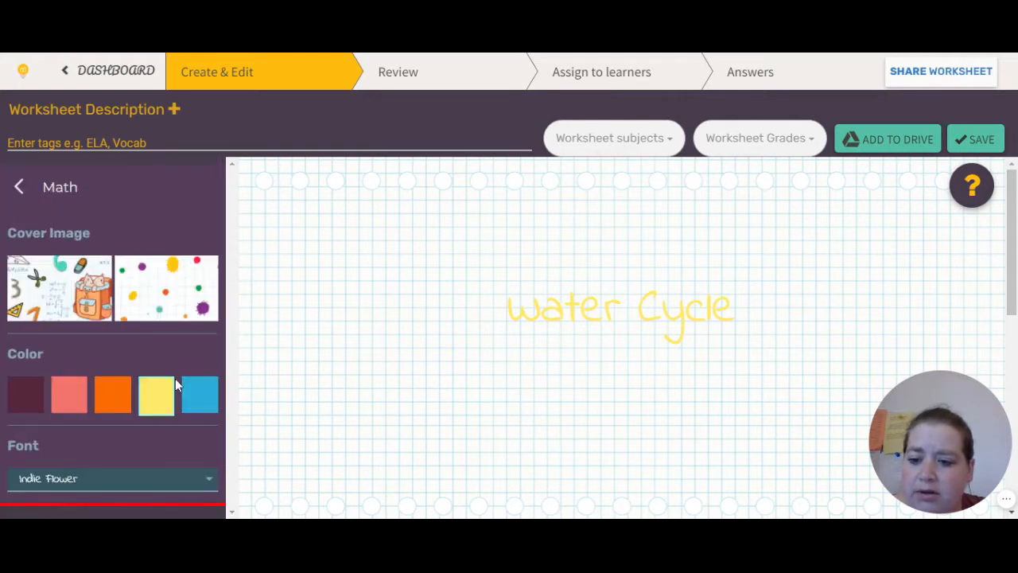
left_click(206, 387)
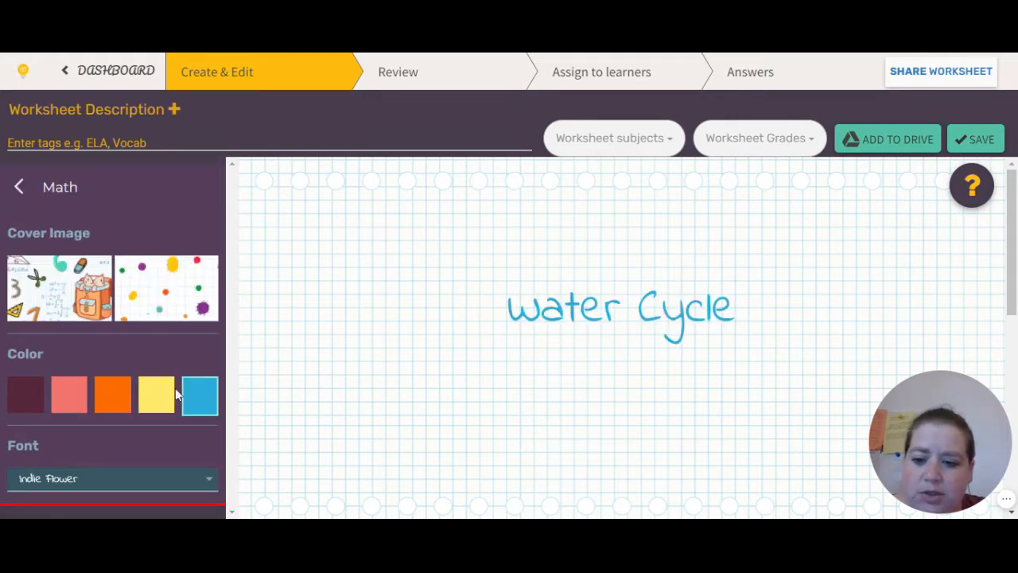
left_click(109, 400)
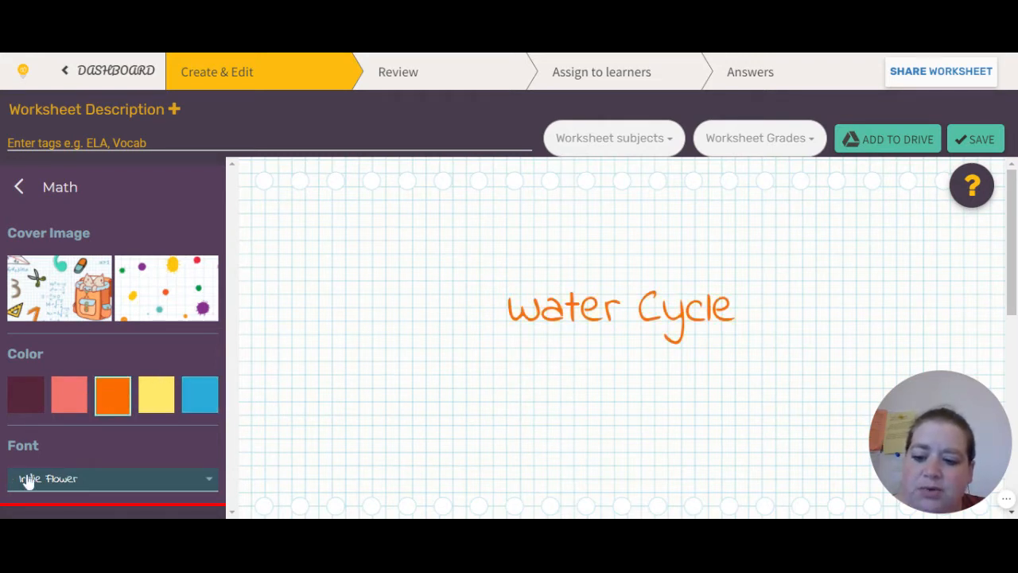
left_click(148, 479)
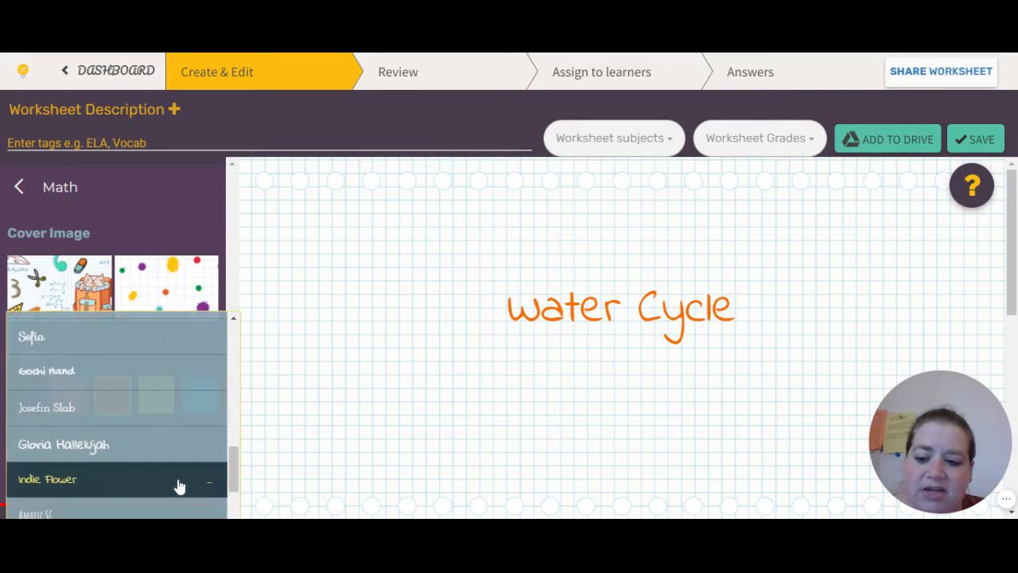
left_click(147, 416)
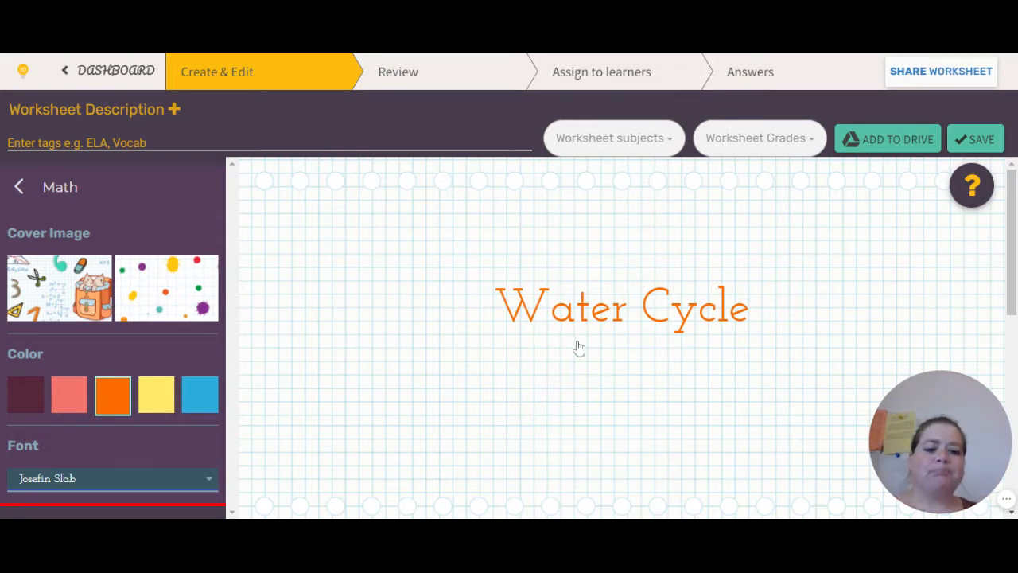
Step: Add a Blanks task to the body of the worksheet below the title
scroll(595, 353, "down", 1)
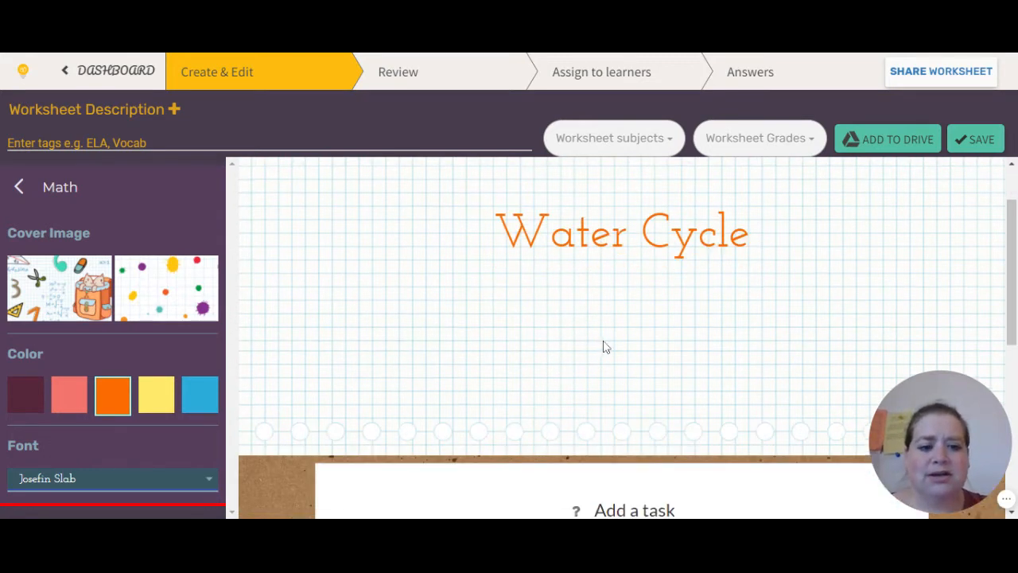
scroll(602, 347, "down", 4)
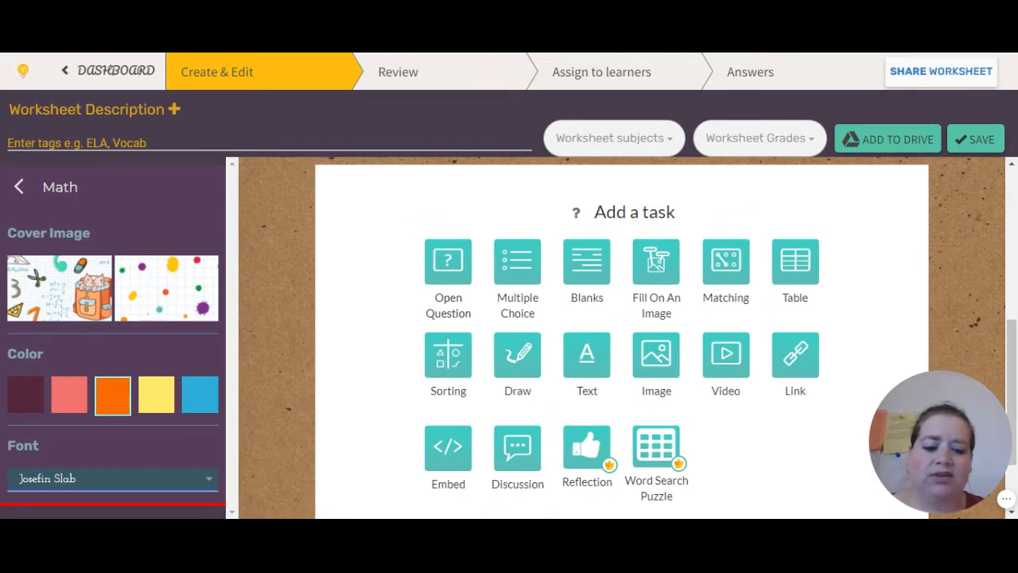
scroll(722, 372, "down", 1)
mouse_move(609, 398)
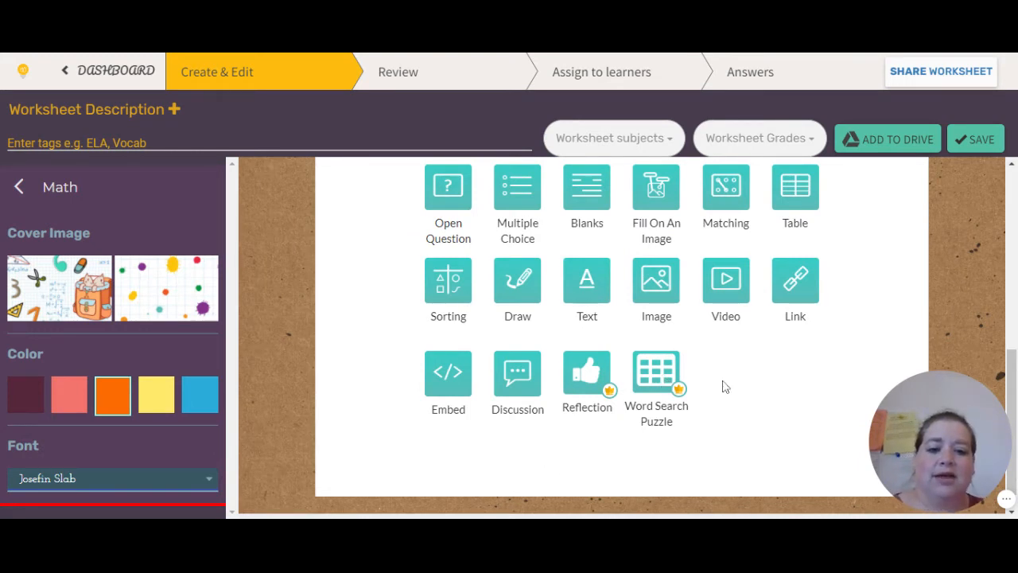
scroll(722, 387, "up", 1)
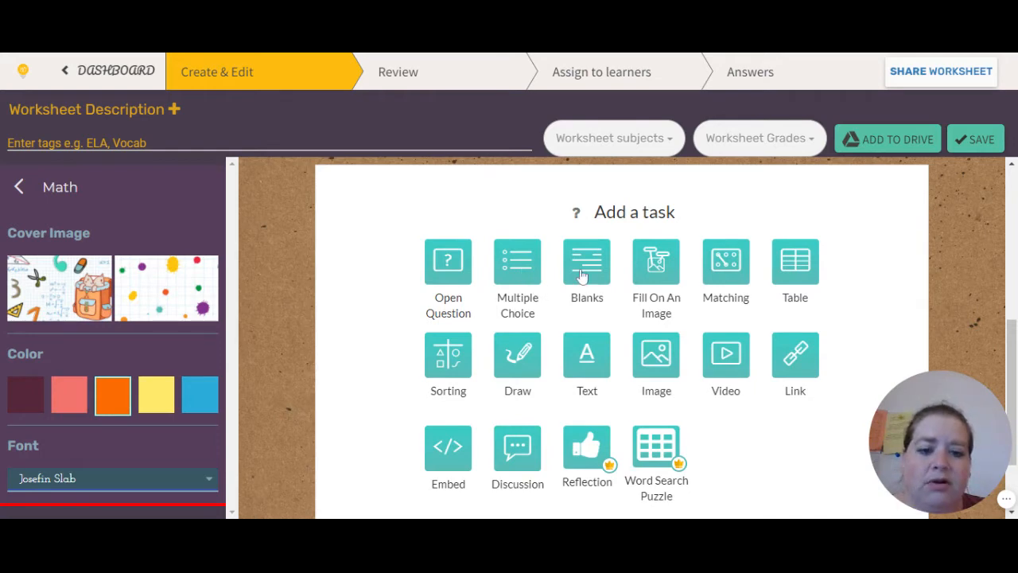
left_click(581, 296)
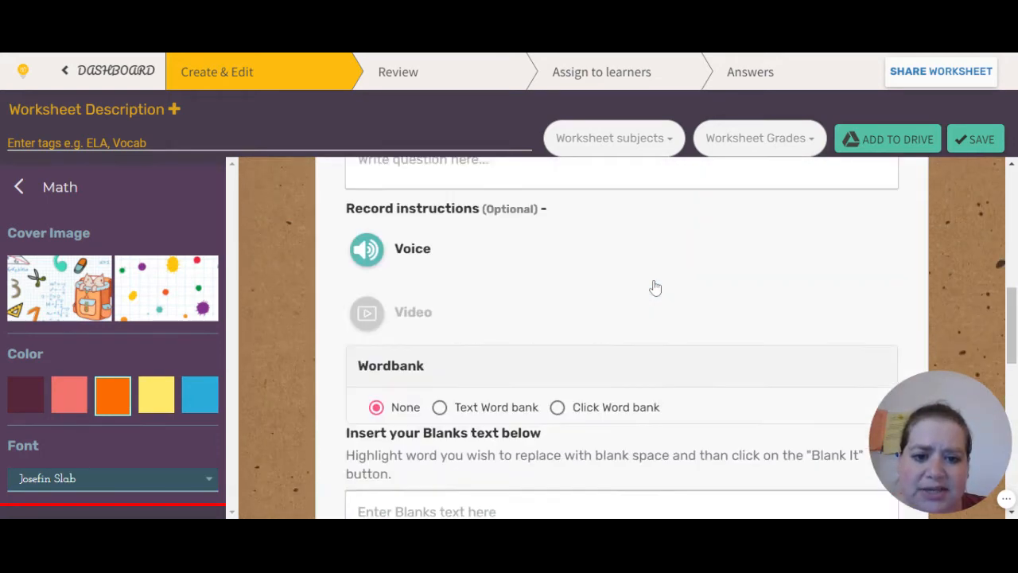
Step: Enter the Blanks text from "The water cycle shows the continuous movement of water" through "moves through the atmosphere (transportation)."
scroll(655, 287, "up", 2)
scroll(655, 287, "up", 1)
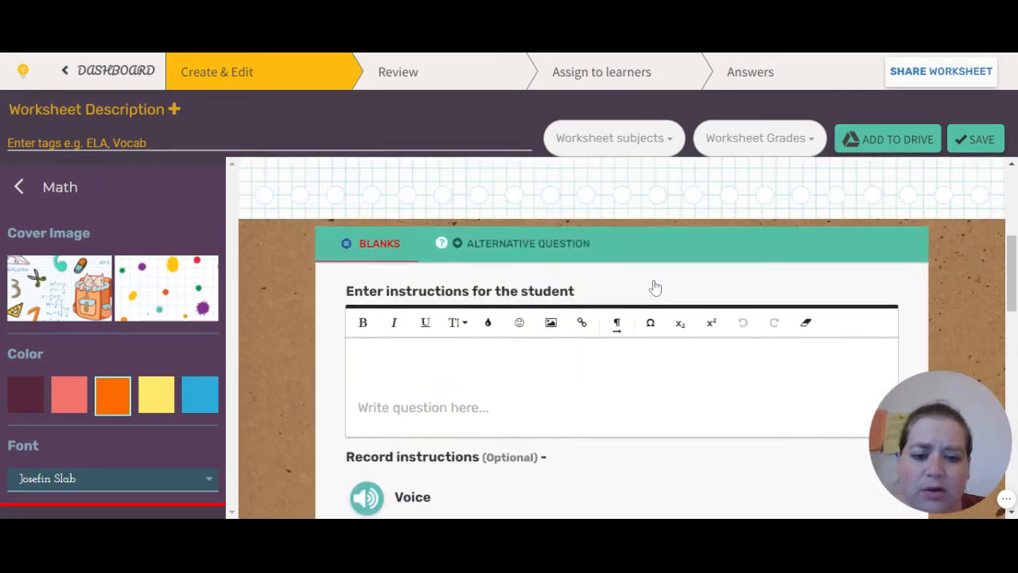
scroll(654, 289, "up", 2)
scroll(652, 294, "down", 3)
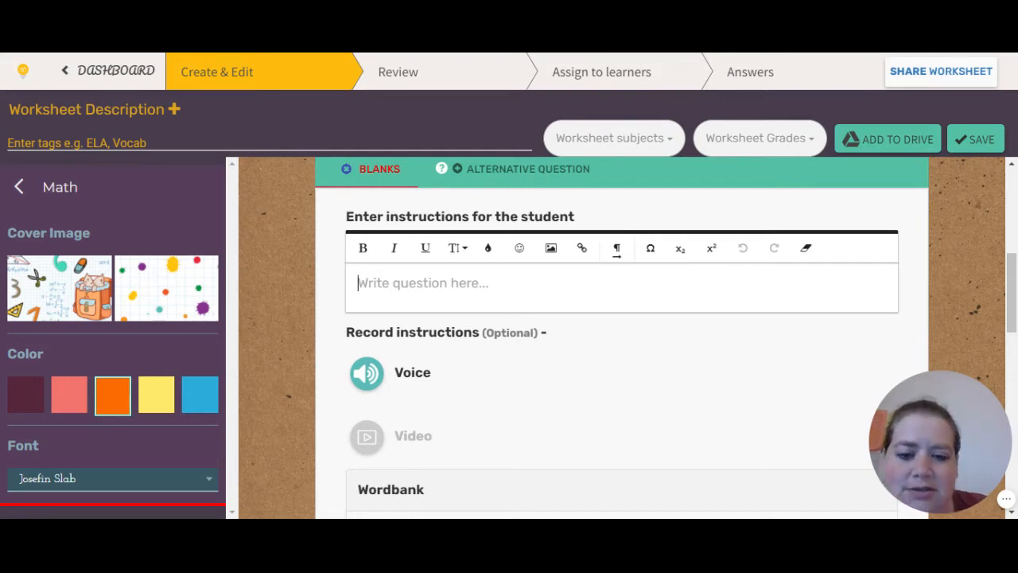
scroll(580, 379, "down", 3)
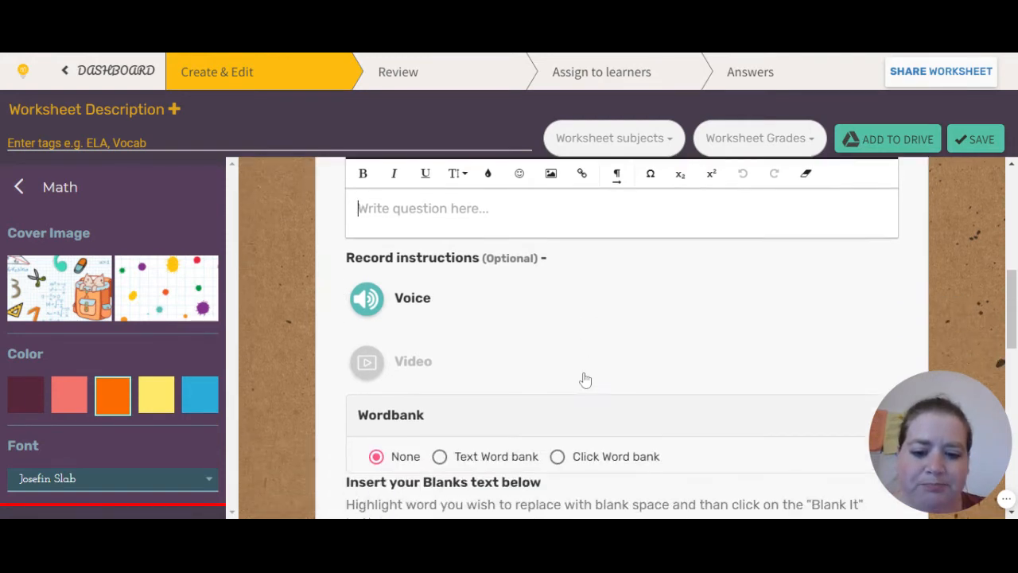
scroll(578, 364, "down", 1)
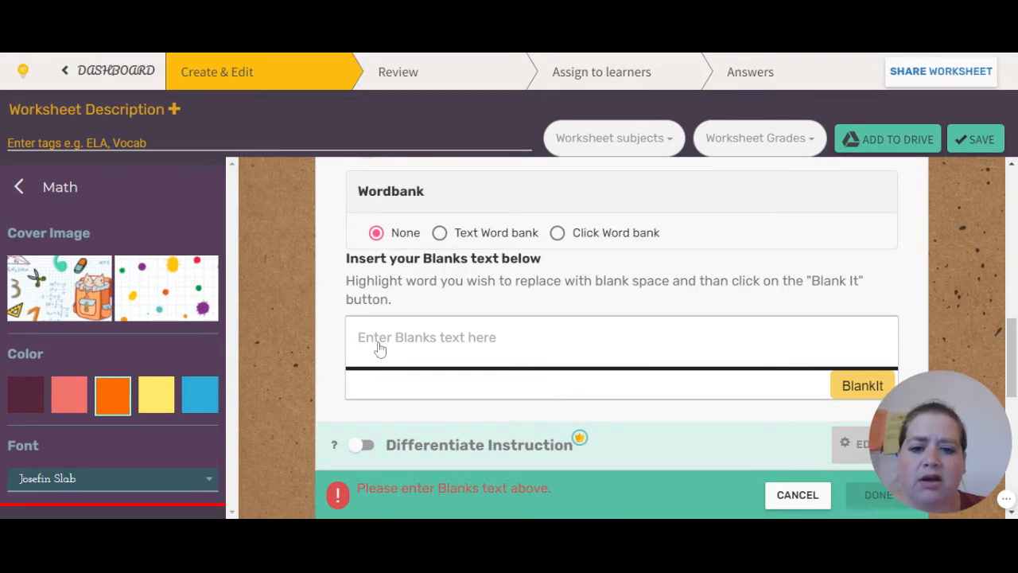
type("The water cycle shows the continuous movement of water within the Earth and atmosphere. ... Liquid water evaporates into water vapor, condenses to form clouds, and precipitates back to earth in the form of rain and snow. Water in different phases moves through the atmosphere (transportation).")
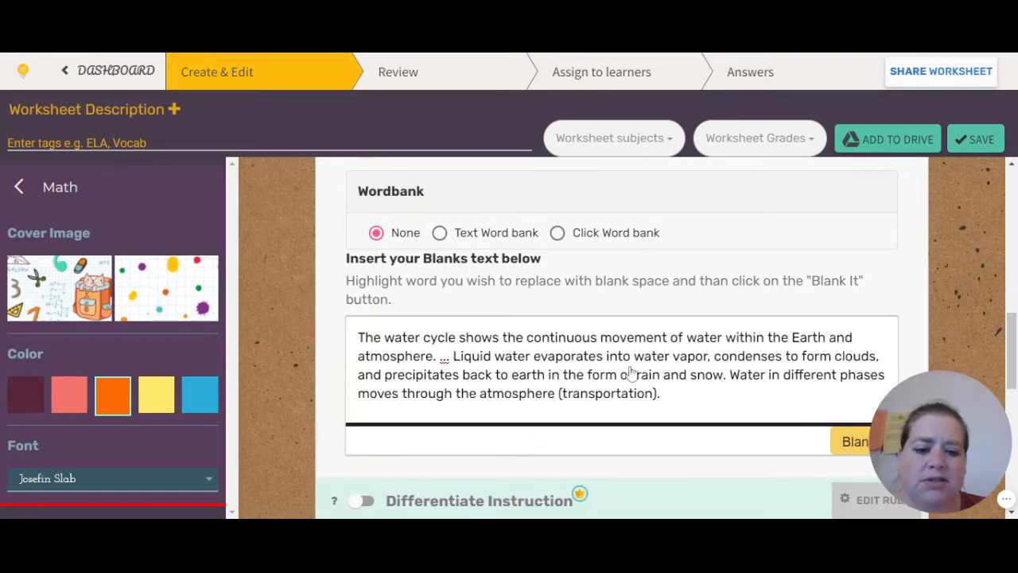
Step: Delete the stray ellipsis before "Liquid water evaporates" in the Blanks text
left_click(446, 358)
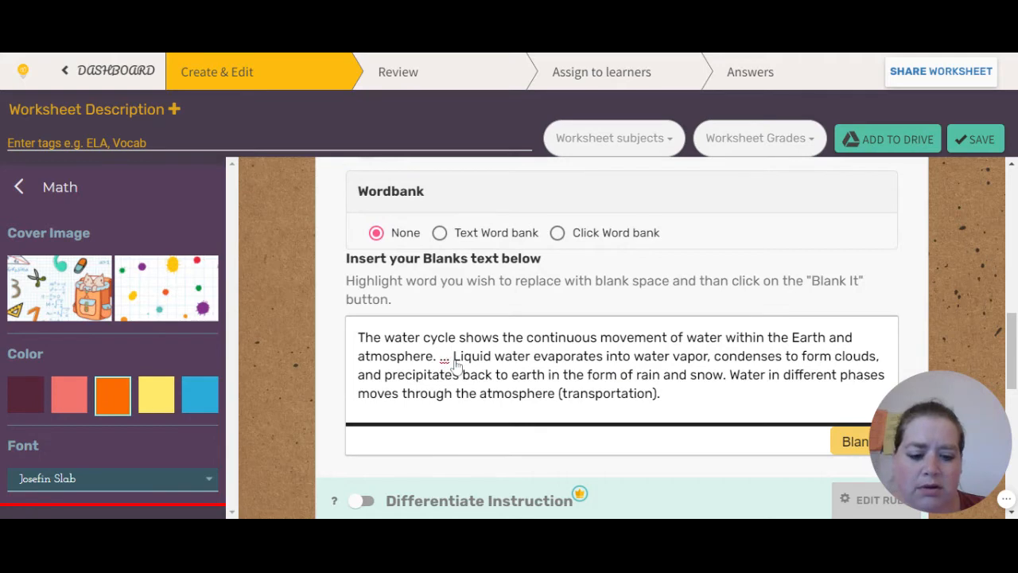
key("BackSpace")
key("BackSpace")
key("BackSpace")
key("BackSpace")
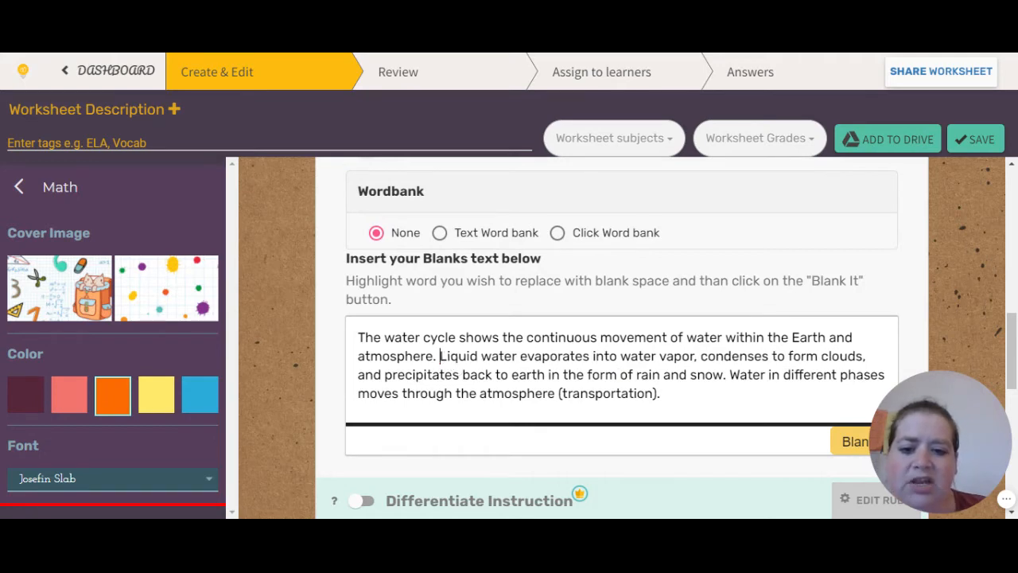
Step: Set the Blanks task's wordbank to Text Word bank
scroll(457, 365, "up", 2)
scroll(458, 365, "down", 2)
scroll(474, 334, "down", 1)
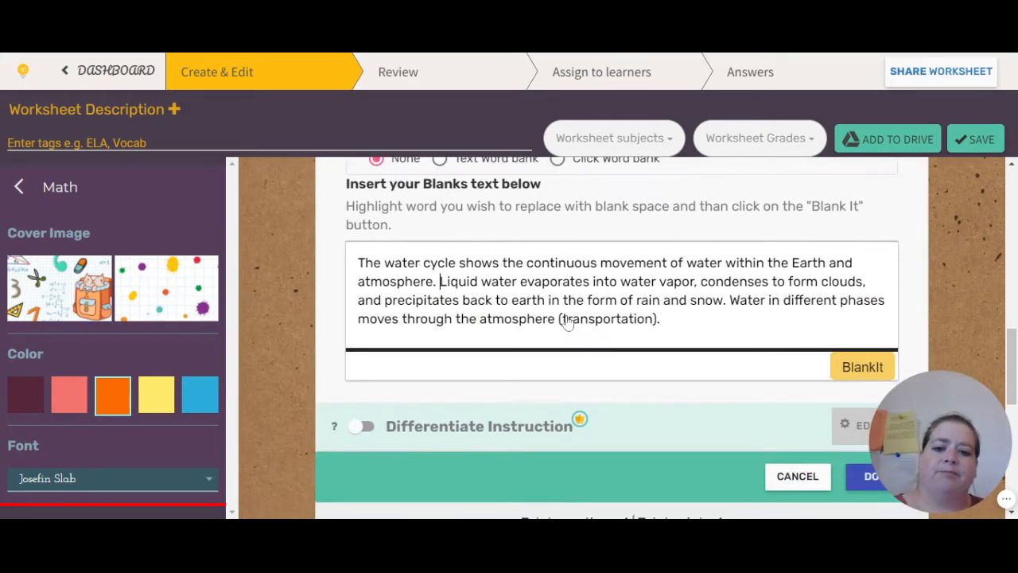
scroll(474, 334, "up", 1)
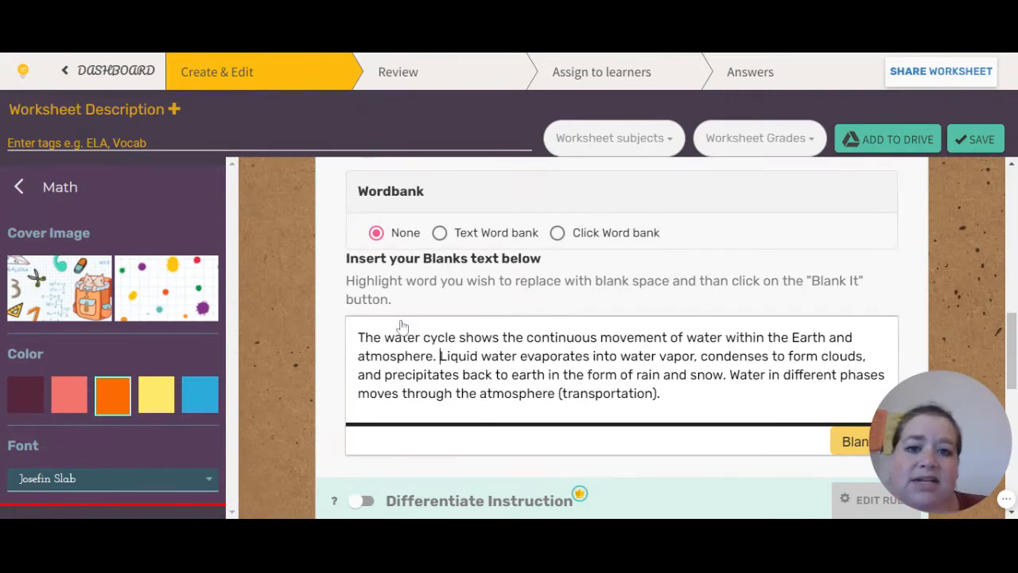
left_click(504, 235)
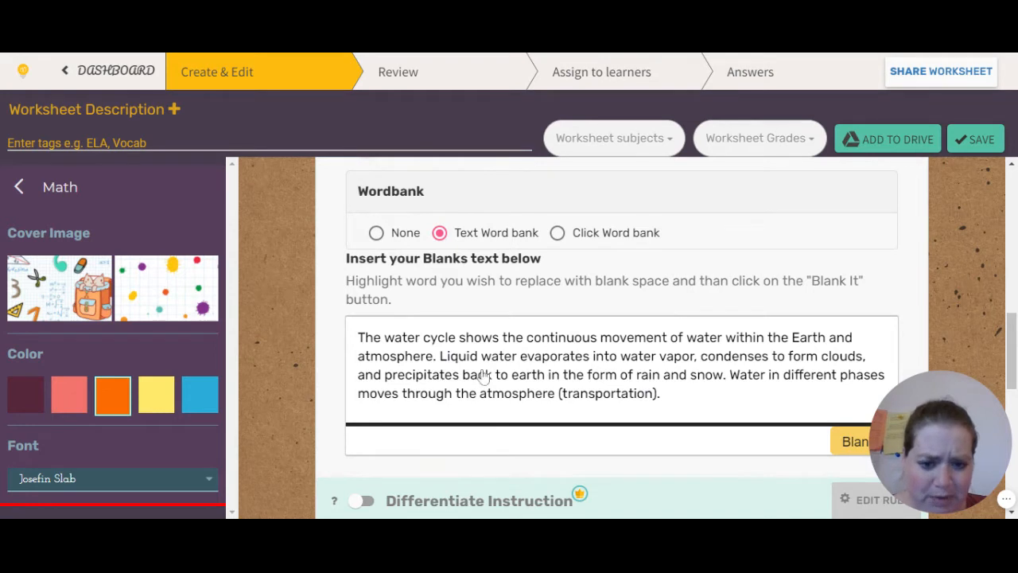
Step: Turn the word "cycle" in the first sentence of the Blanks text into a blank
double_click(439, 338)
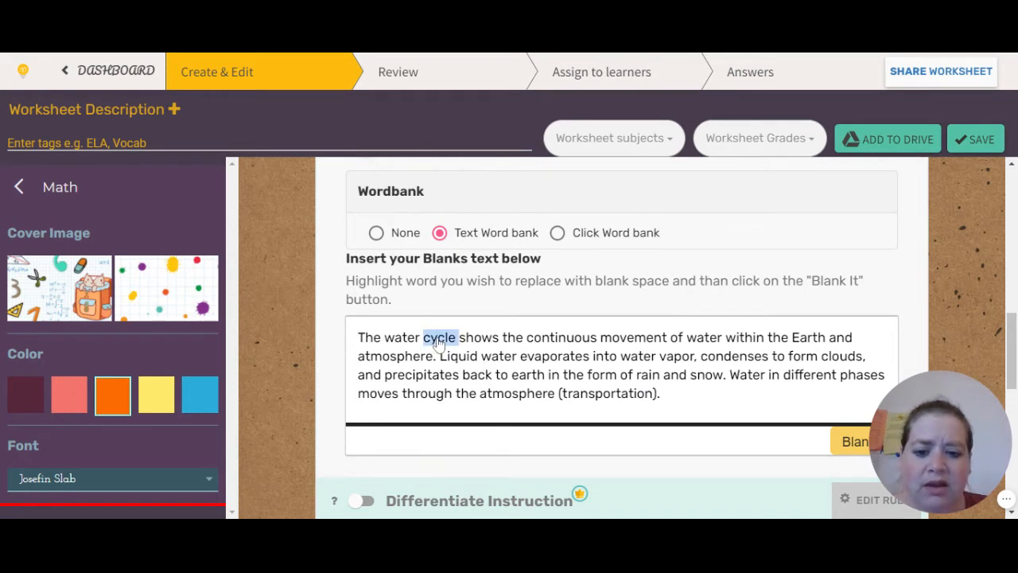
left_click(439, 338)
left_click(434, 338)
double_click(433, 338)
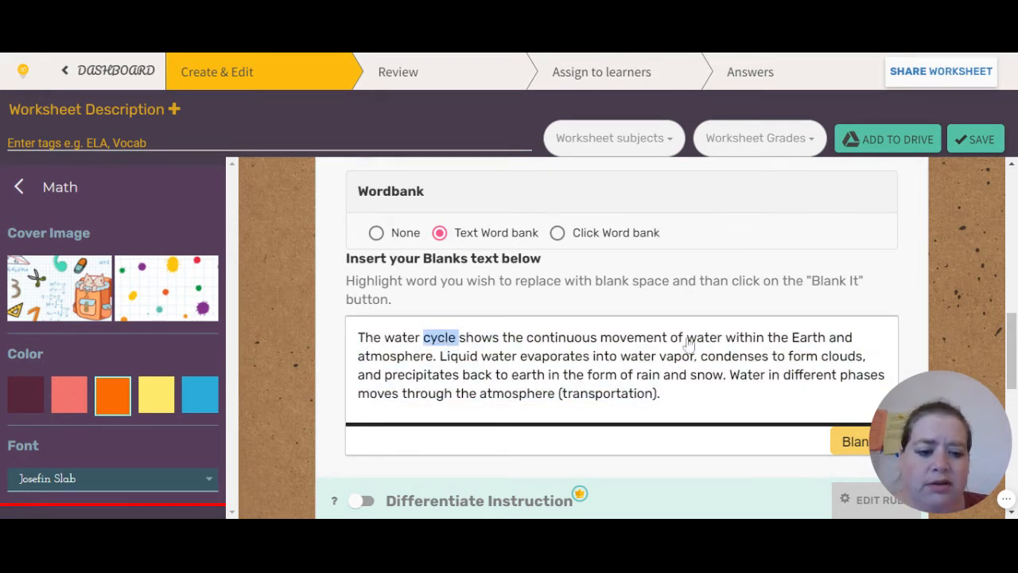
scroll(779, 358, "down", 1)
left_click(859, 366)
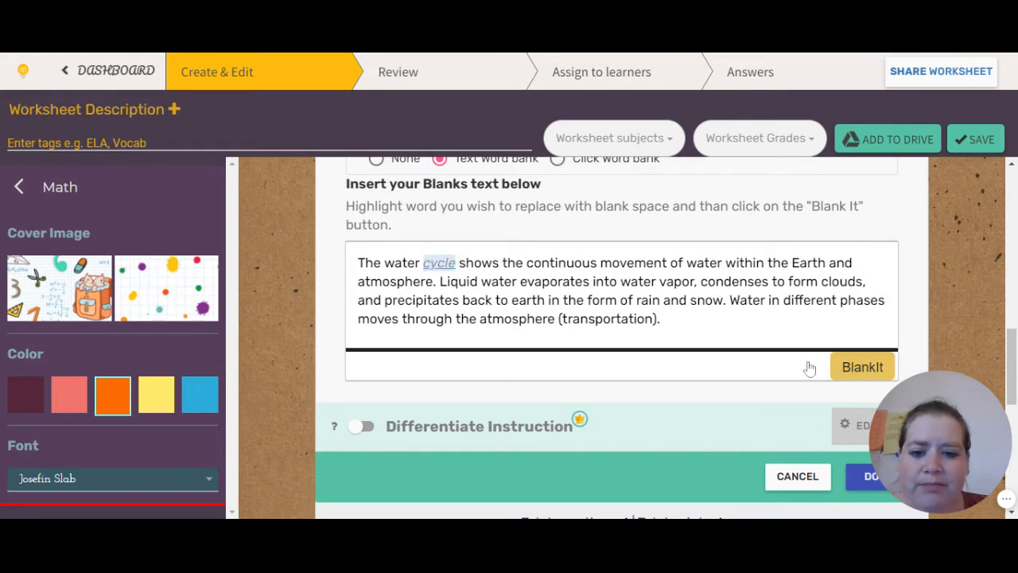
Step: Turn "water" before "within the Earth" and the words "clouds", "rain" and "snow" into blanks in the Blanks text
double_click(703, 268)
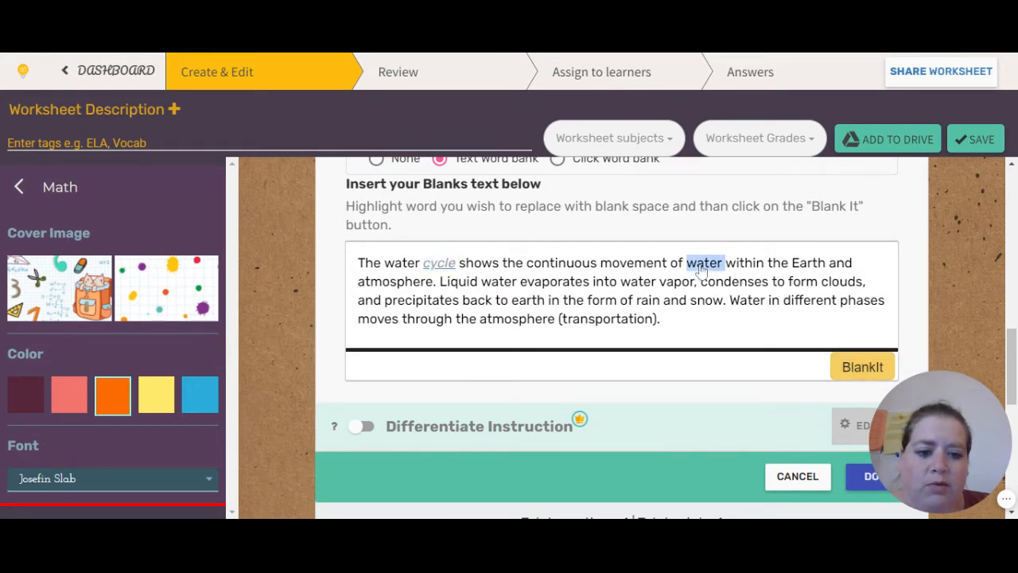
left_click(853, 365)
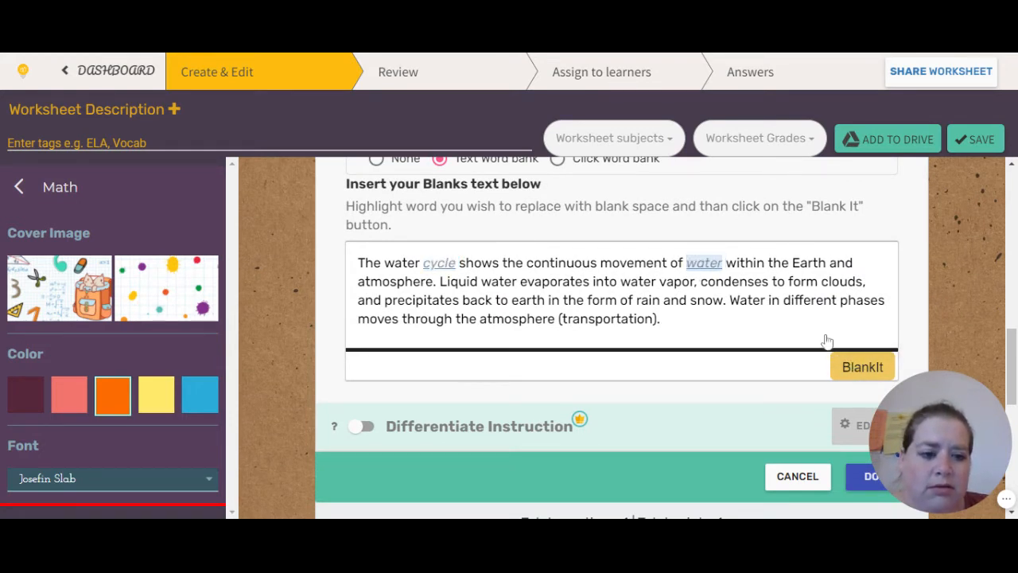
double_click(839, 283)
left_click(861, 367)
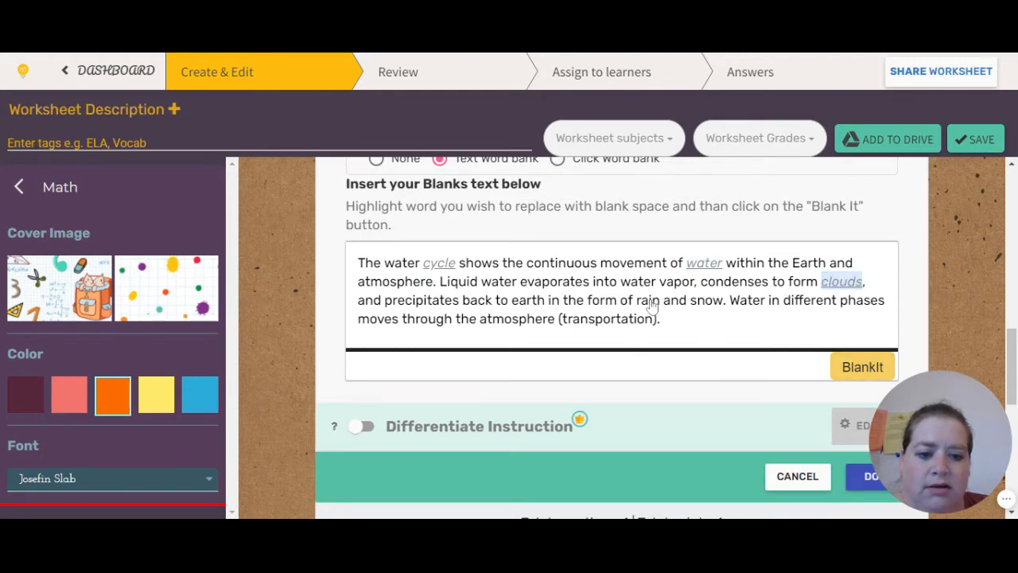
double_click(648, 301)
left_click(861, 368)
double_click(707, 301)
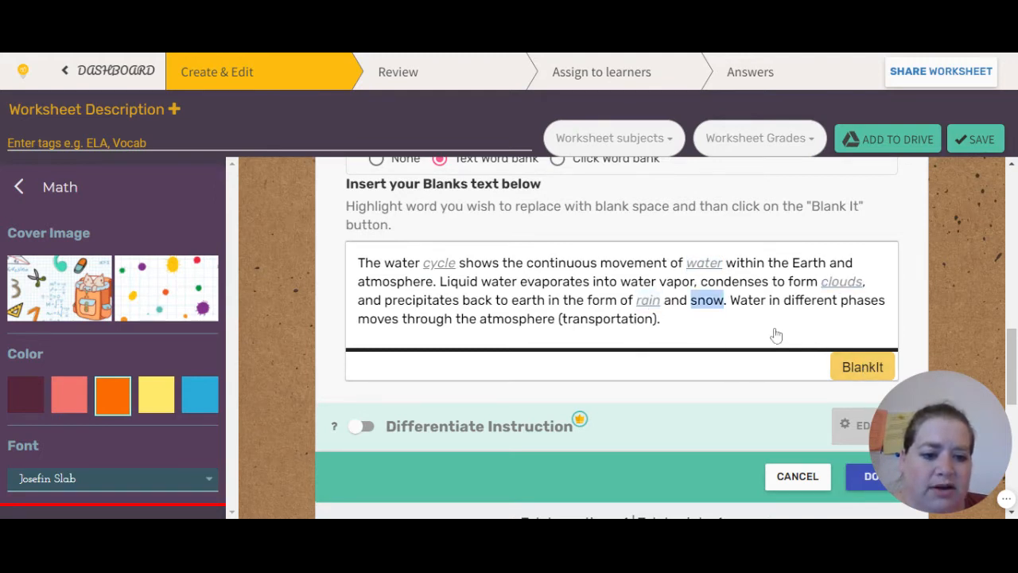
left_click(862, 371)
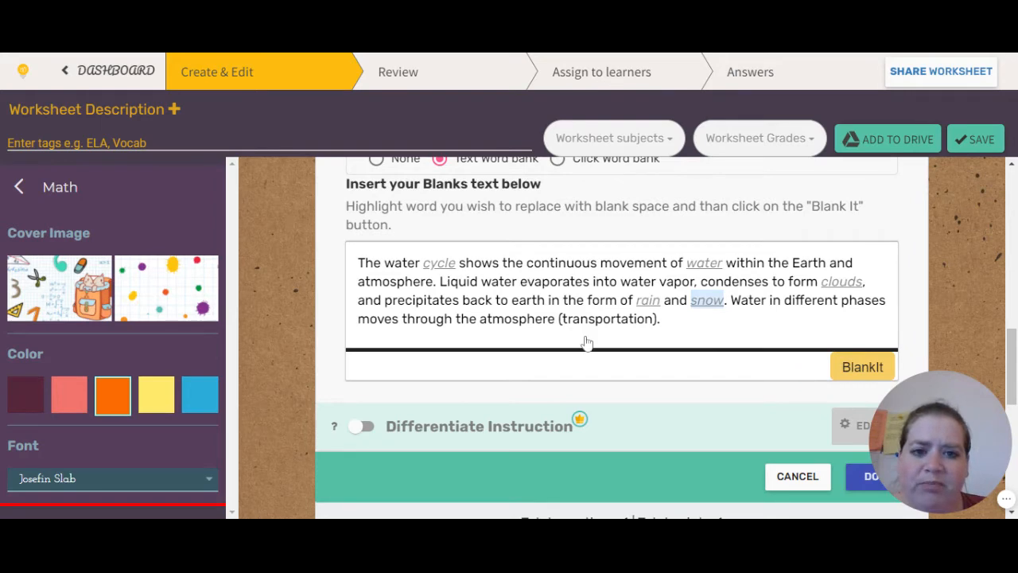
Step: Finish editing the Blanks task and review its blanks and word bank on the worksheet
scroll(648, 318, "down", 2)
scroll(687, 313, "down", 2)
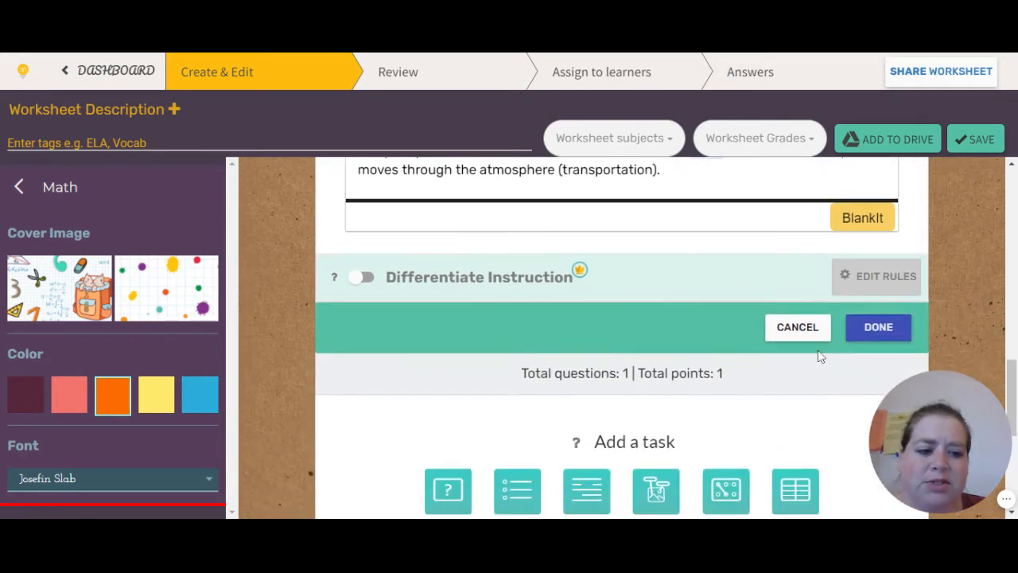
left_click(878, 328)
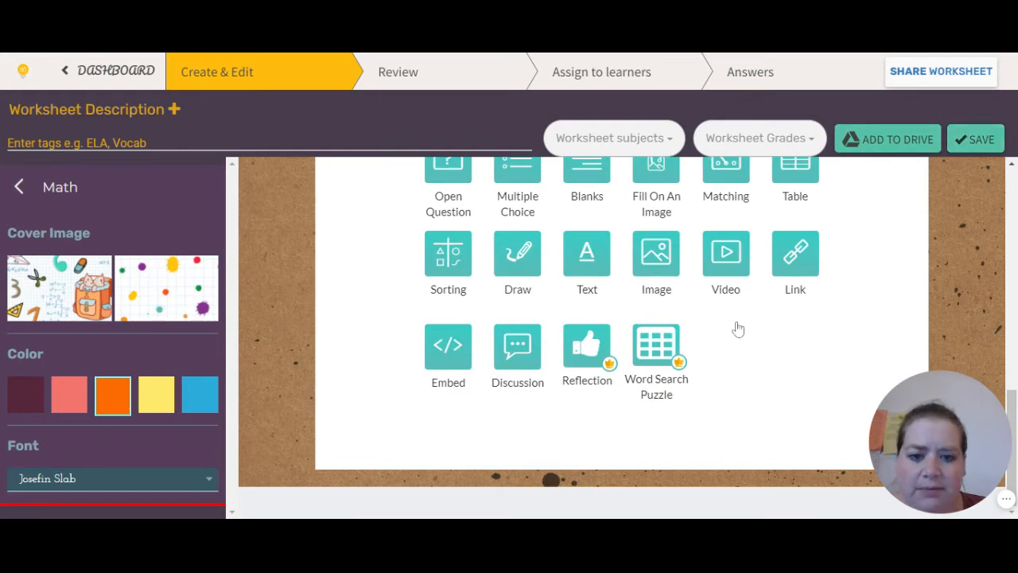
scroll(734, 327, "up", 1)
scroll(687, 316, "up", 6)
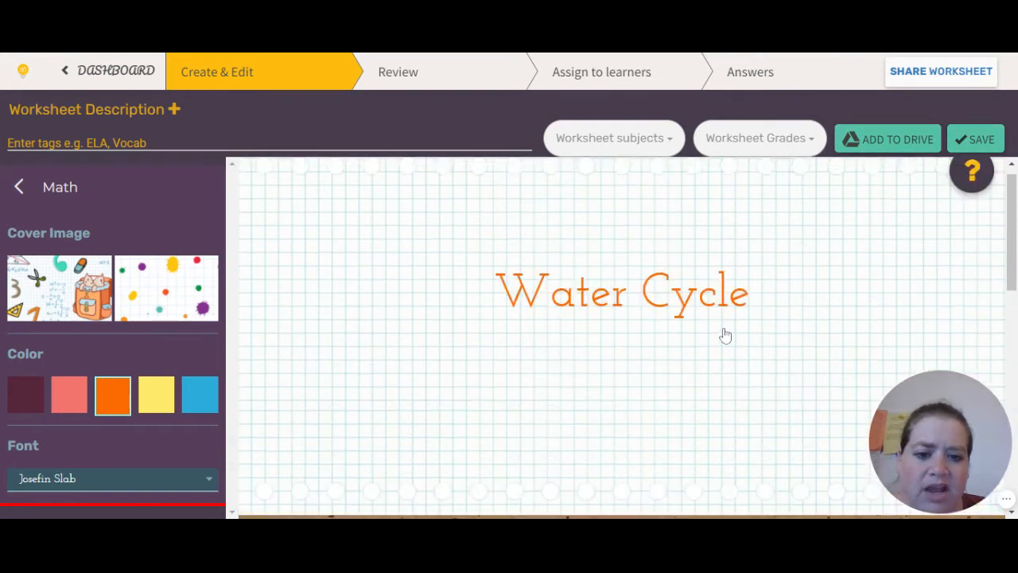
scroll(722, 337, "down", 4)
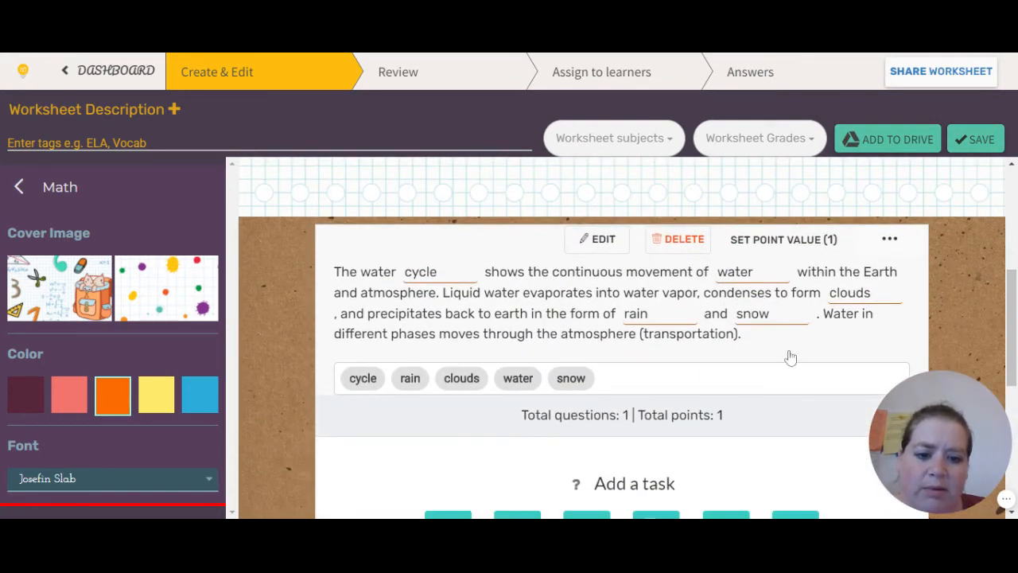
scroll(716, 374, "down", 1)
scroll(655, 385, "up", 1)
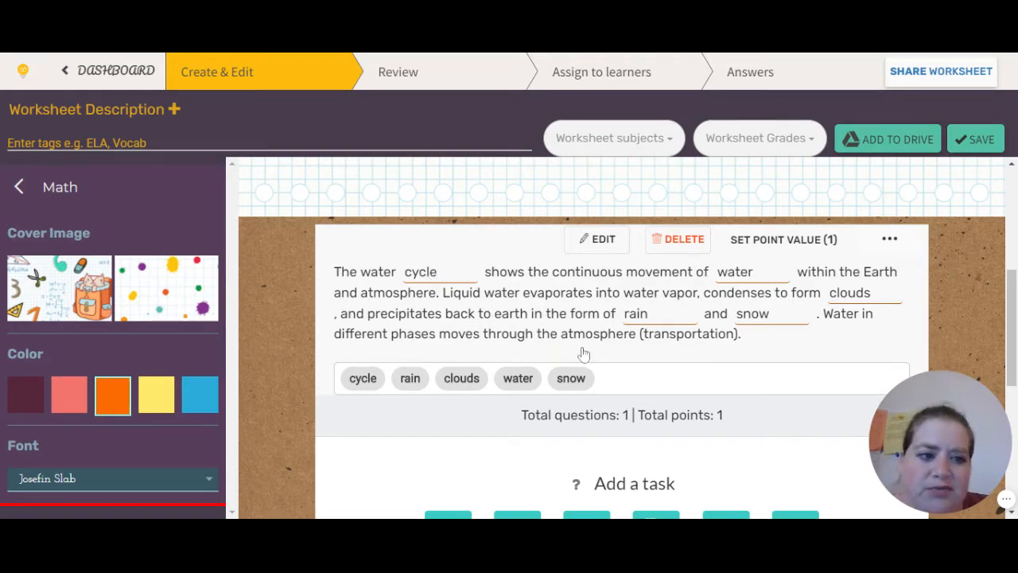
Step: Add a Fill On An Image task and upload the unlabelled "The Water Cycle" diagram as its image
scroll(644, 364, "down", 1)
scroll(657, 363, "down", 2)
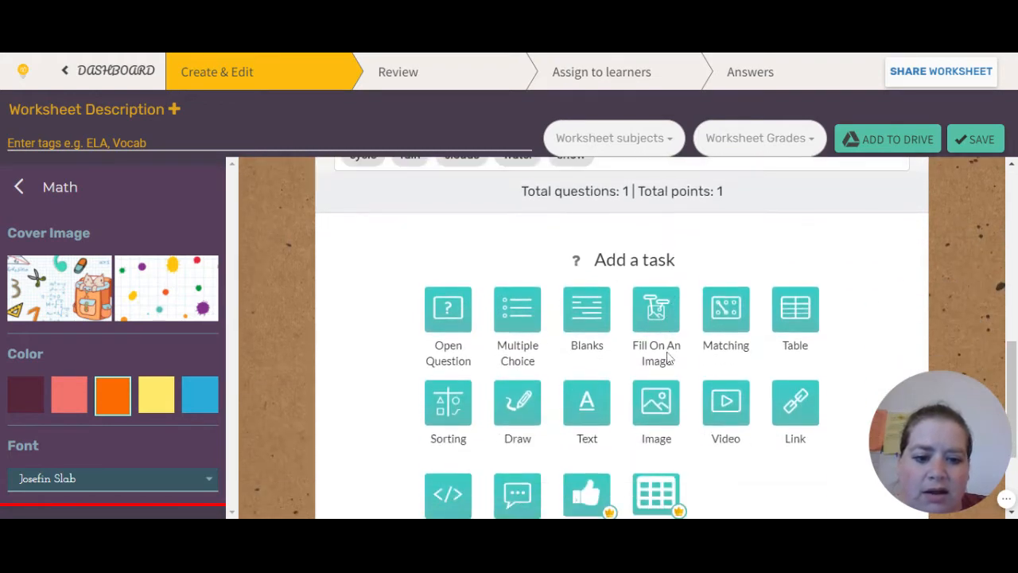
left_click(660, 316)
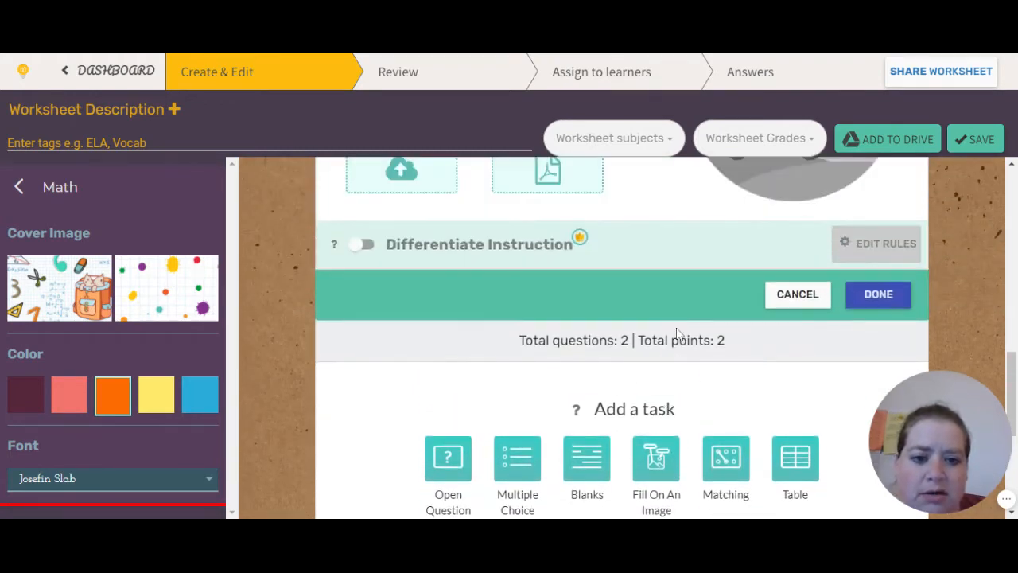
scroll(678, 334, "up", 1)
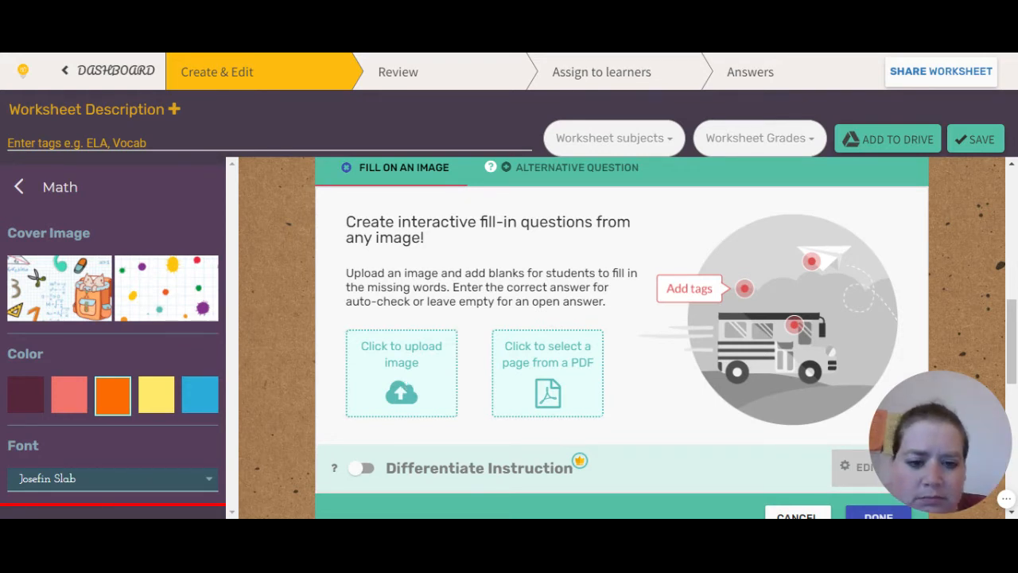
Step: Examine the image task's title, student instruction and recording options, and the empty label boxes on the diagram
scroll(517, 373, "up", 3)
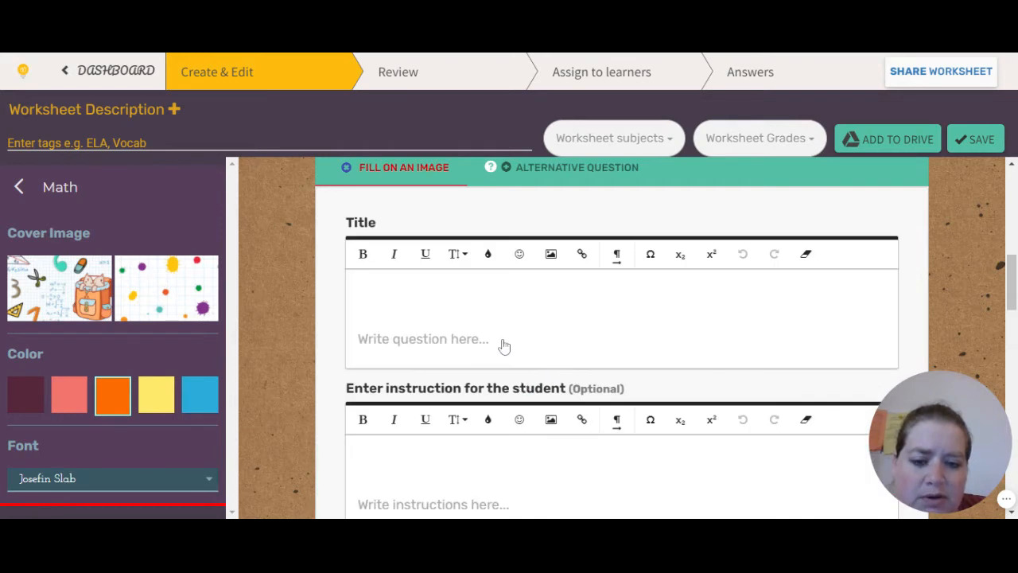
left_click(436, 303)
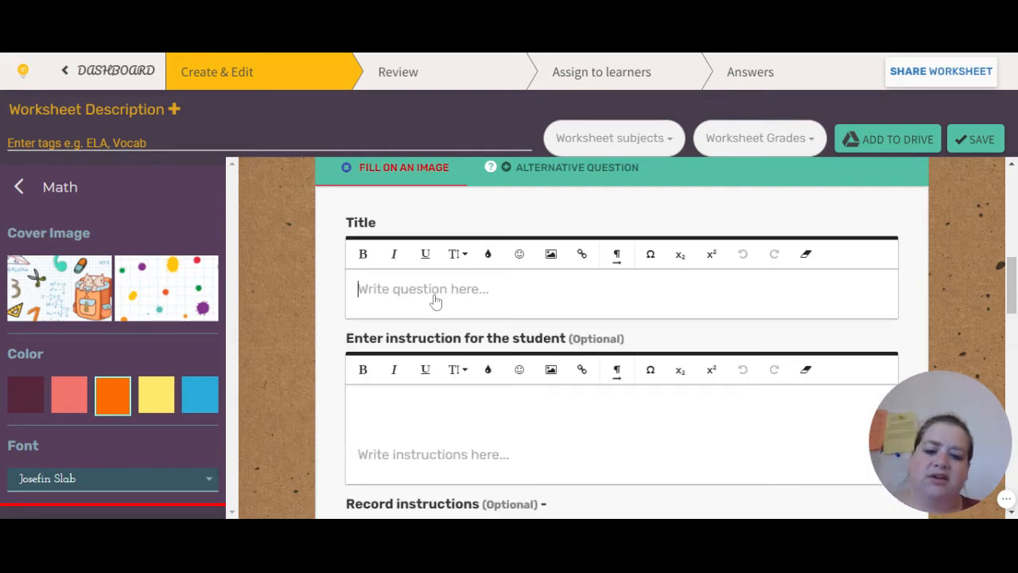
scroll(483, 427, "down", 1)
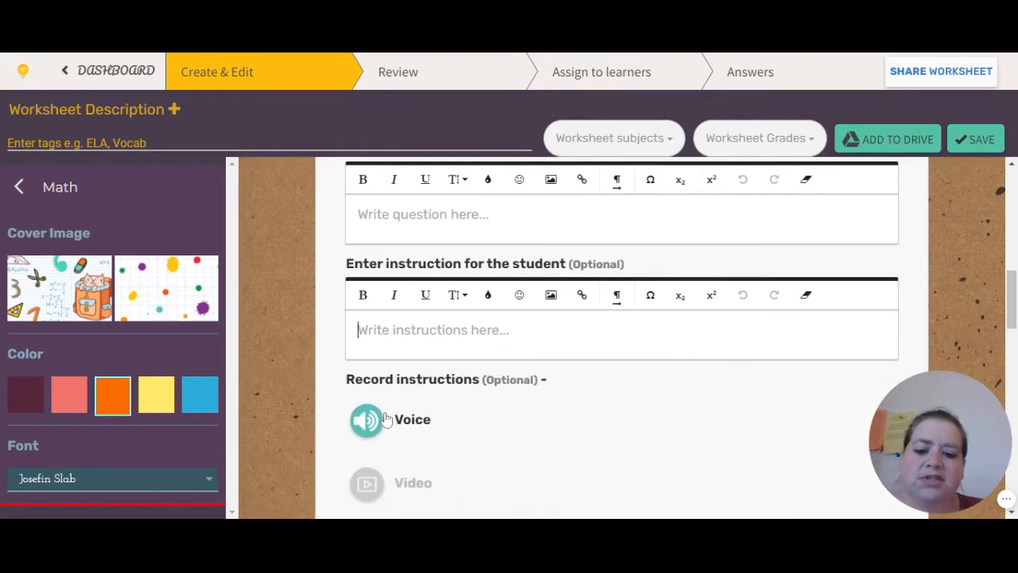
scroll(566, 416, "down", 5)
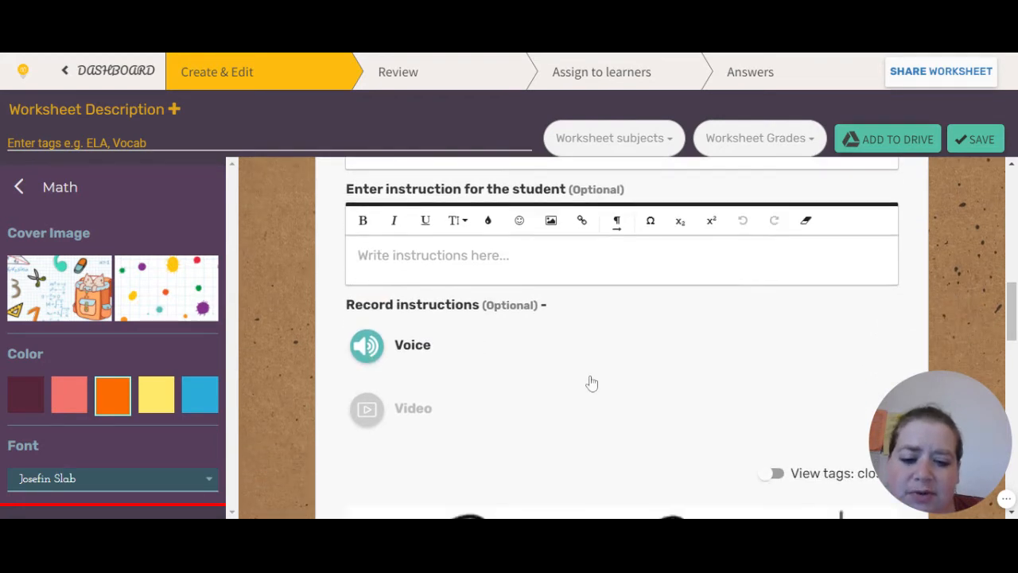
scroll(638, 341, "down", 1)
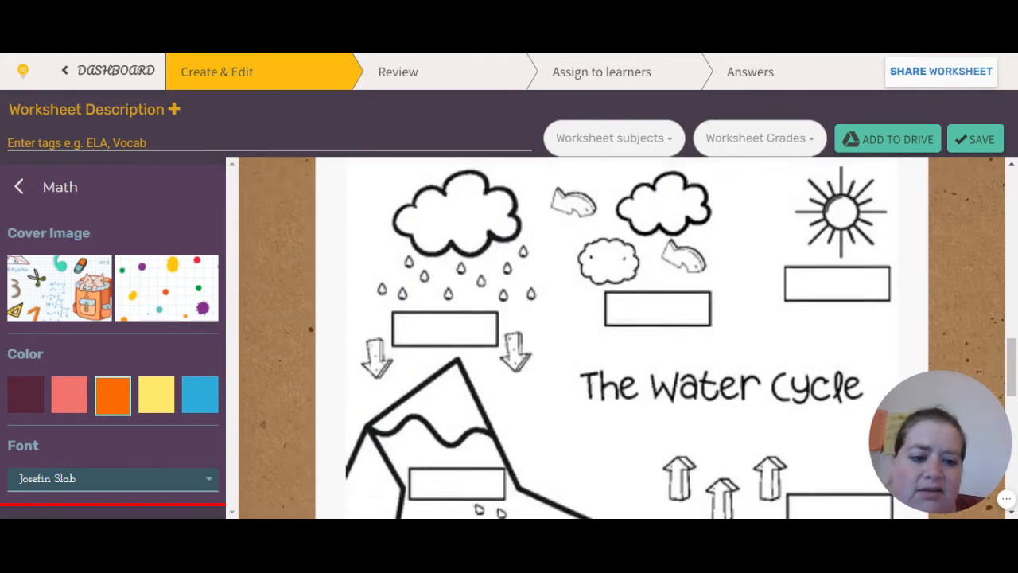
scroll(621, 337, "down", 2)
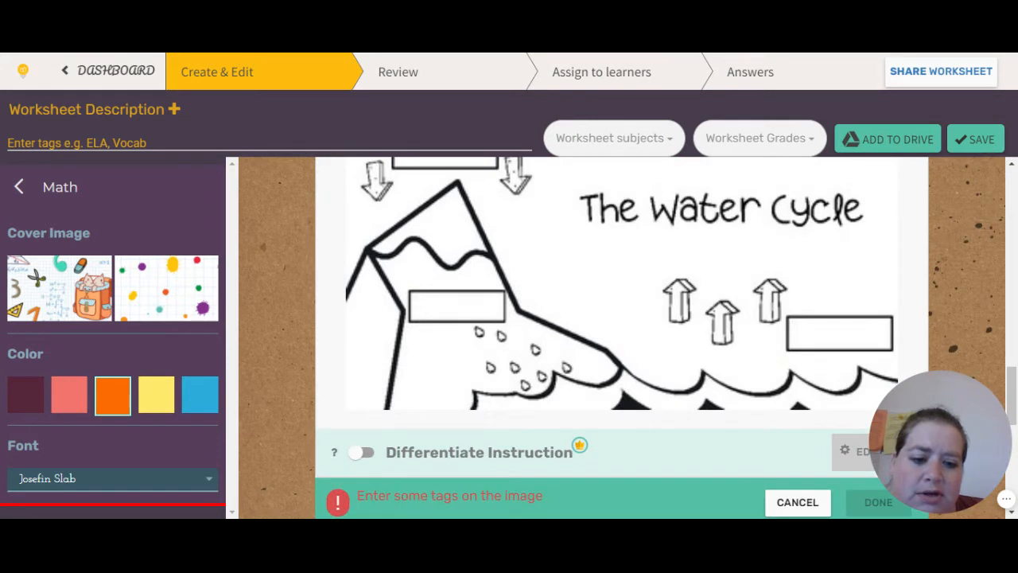
scroll(620, 338, "up", 3)
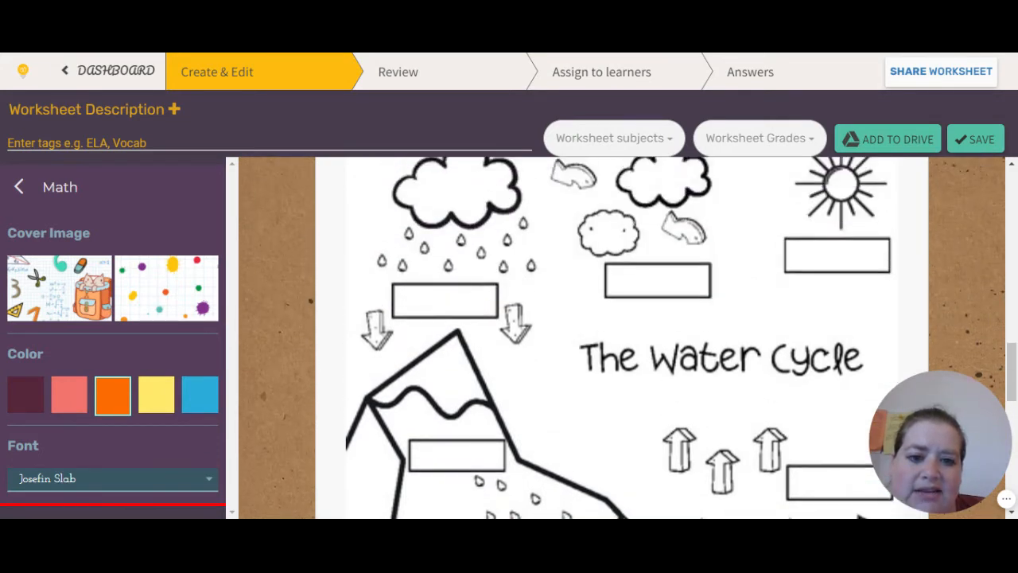
scroll(620, 338, "down", 1)
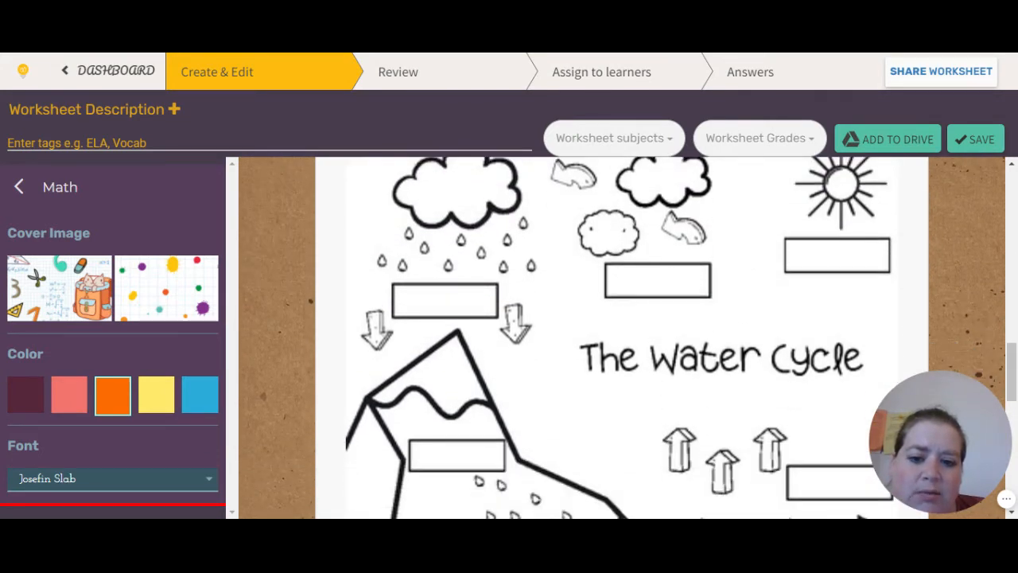
Step: Add the tag "Precipitation" on the diagram's empty box beneath the rain cloud
left_click(400, 299)
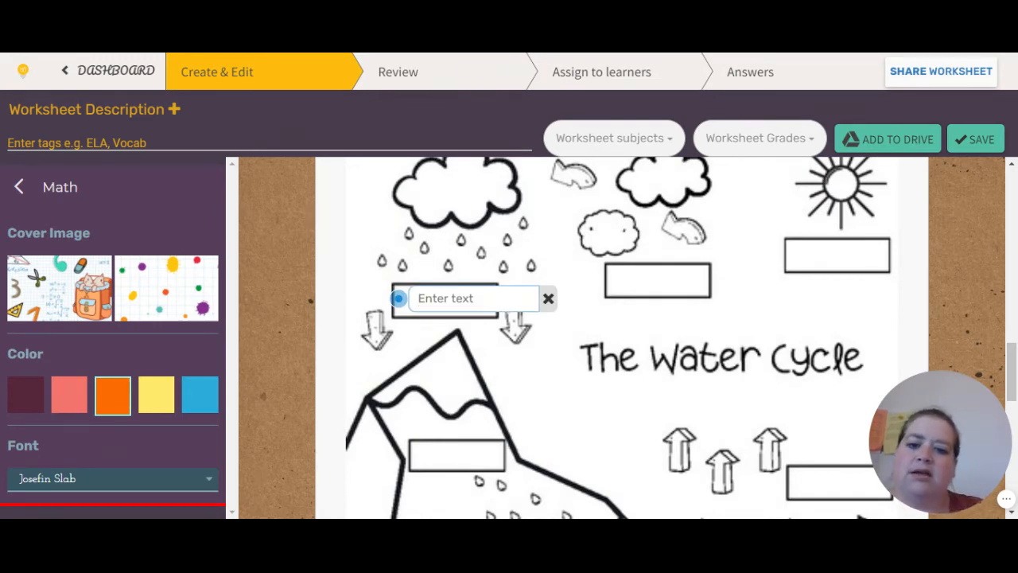
type("P")
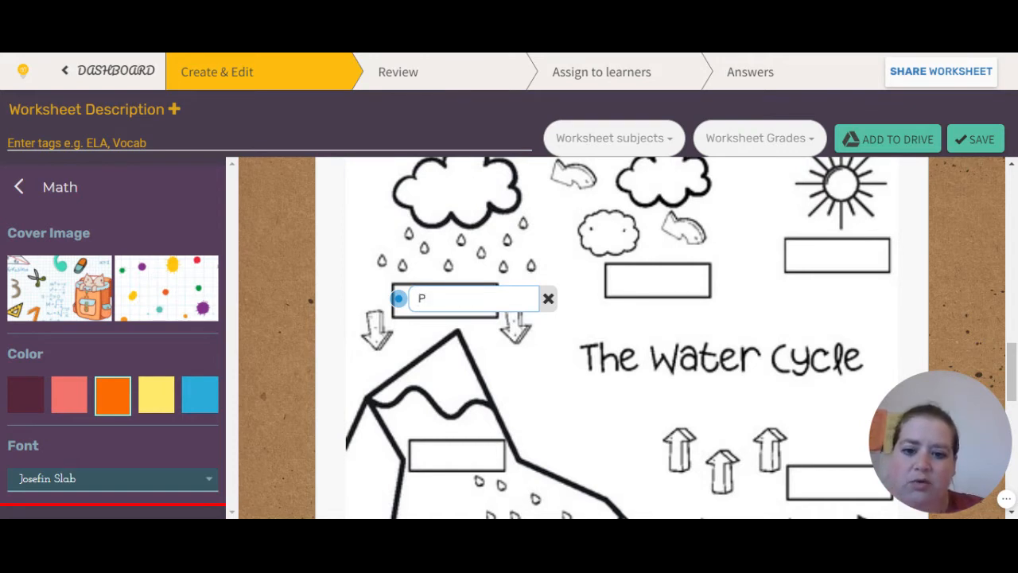
type("recipita")
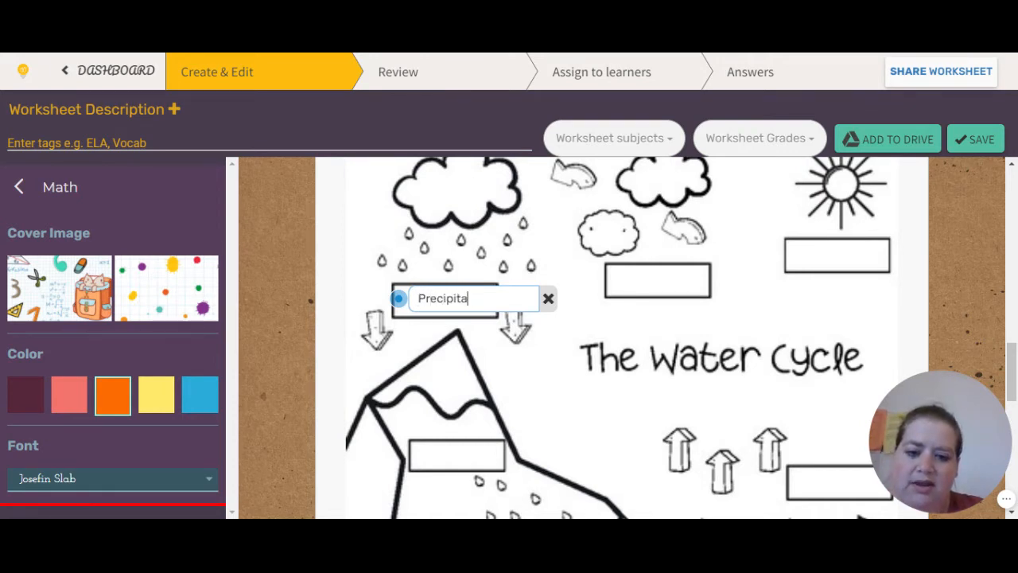
type("tion")
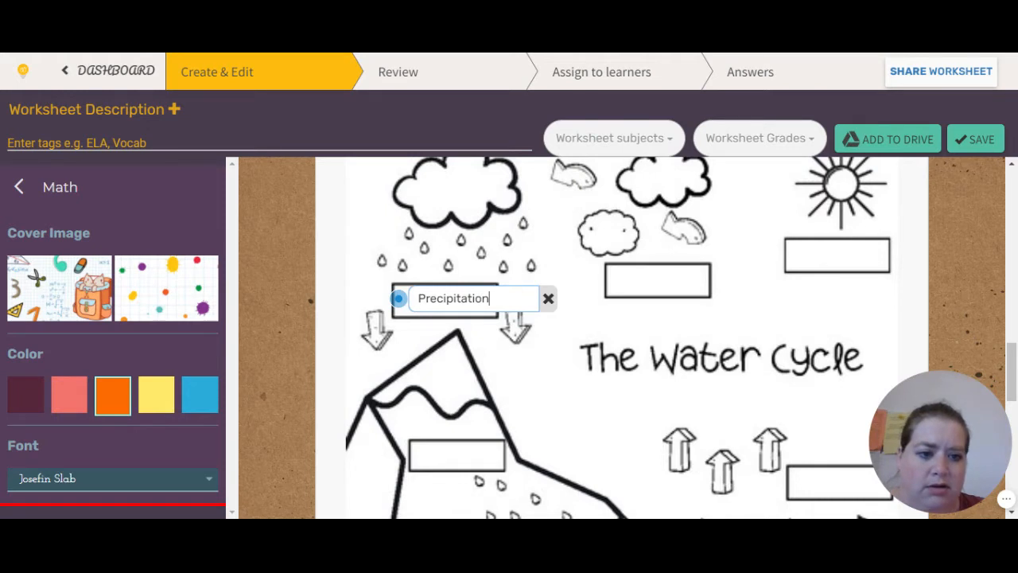
Step: Add the tag "Condensation" on the box beneath the middle clouds and remove the extra empty tag
left_click(672, 281)
left_click_drag(672, 282, 611, 282)
type("Condensation")
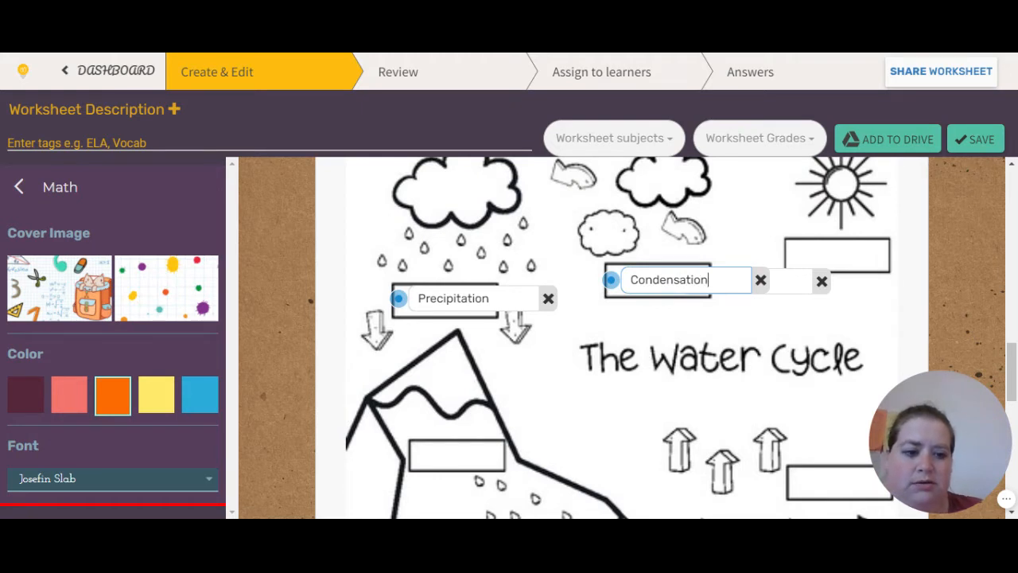
left_click(823, 283)
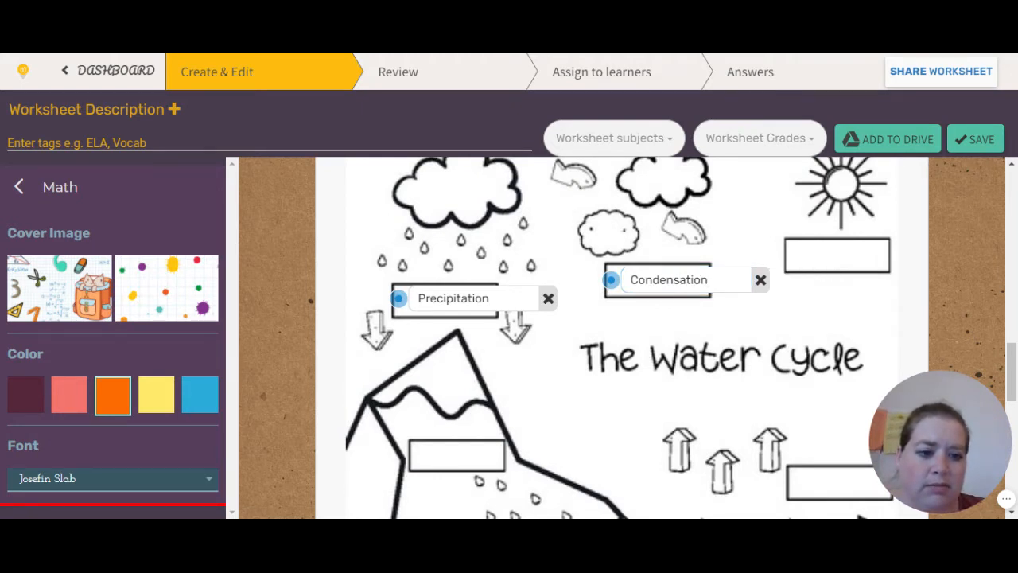
Step: Discard the empty tag placed on the box under the sun and tag the box above the water as "Evaporation"
left_click(795, 251)
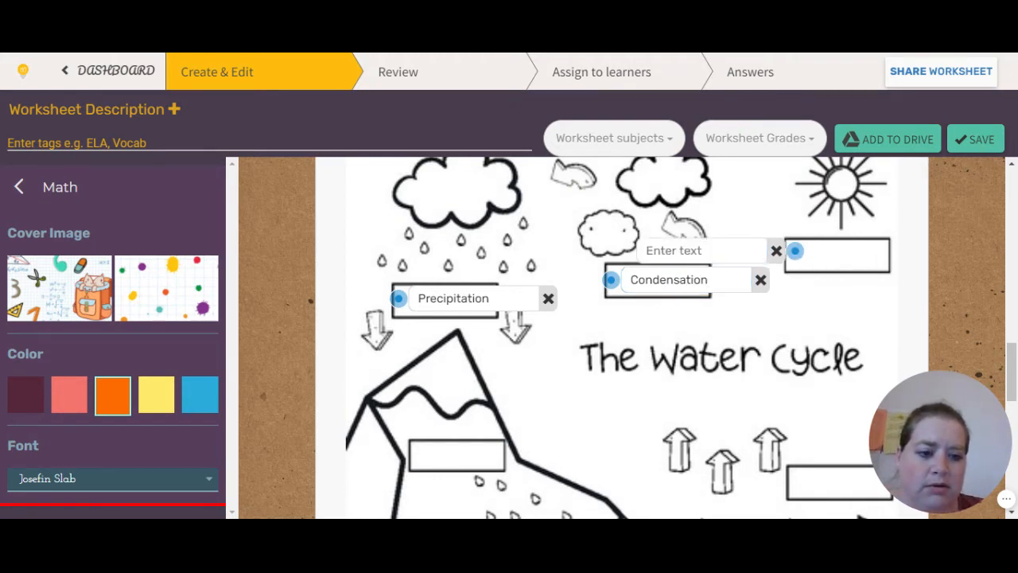
left_click(777, 251)
left_click(791, 478)
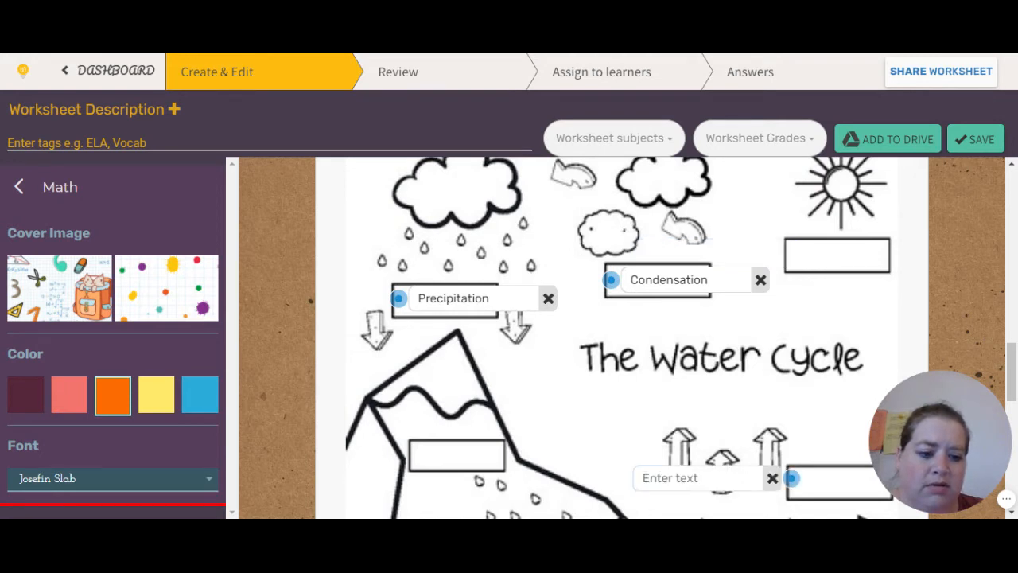
scroll(791, 478, "down", 2)
type("E")
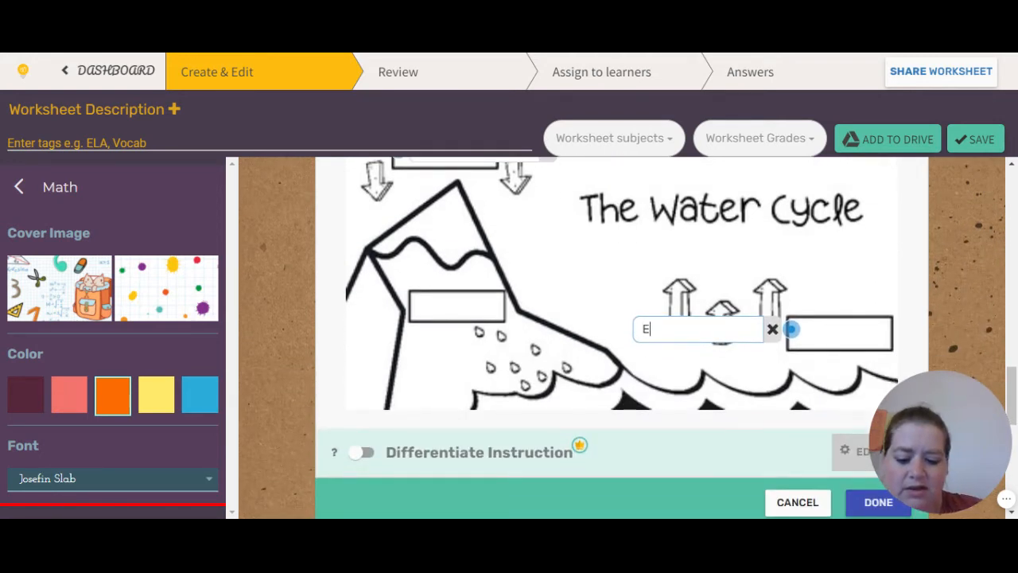
type("vaporation")
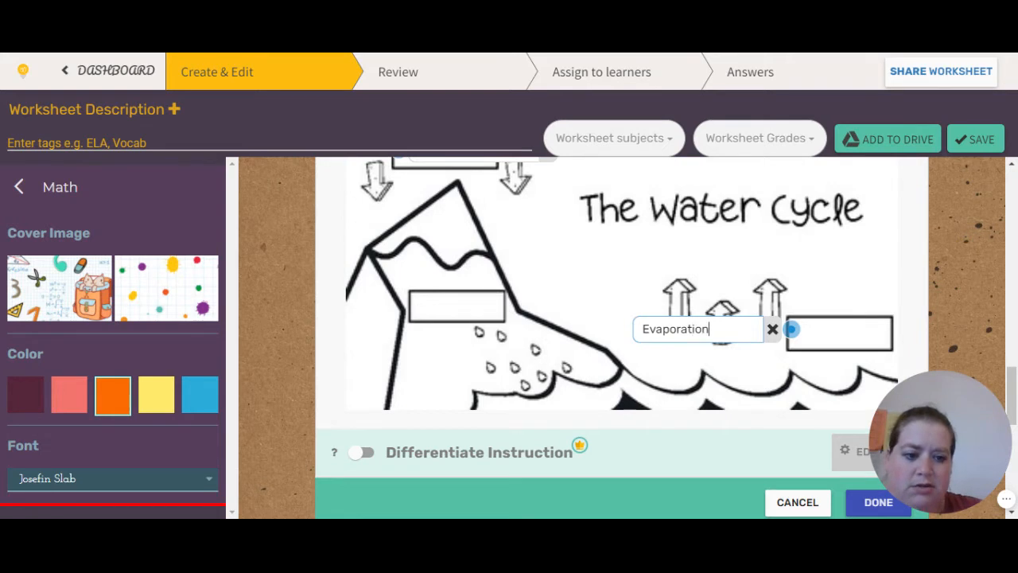
left_click(792, 328)
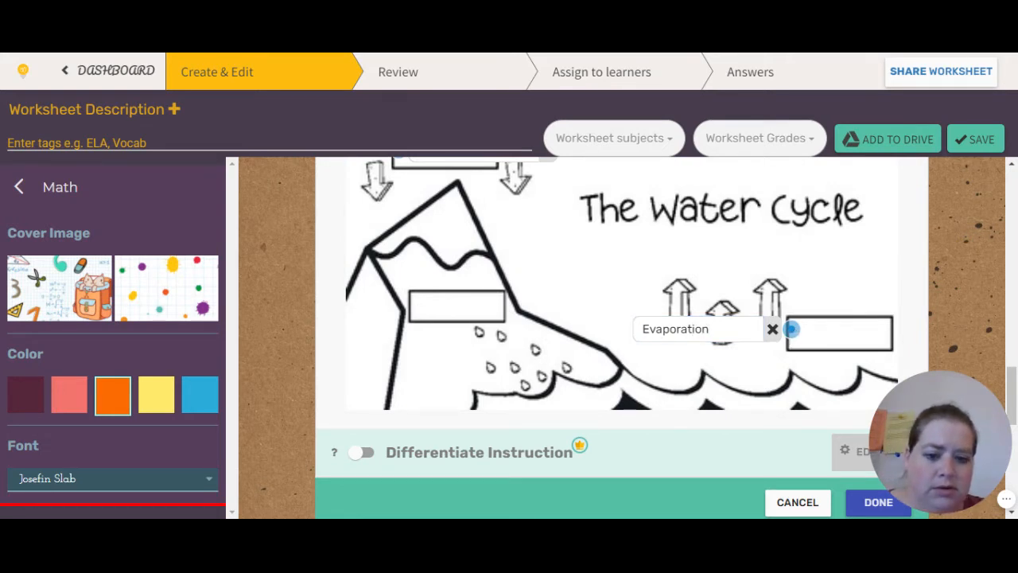
Step: Set the image task's View tags option to open
scroll(792, 329, "up", 5)
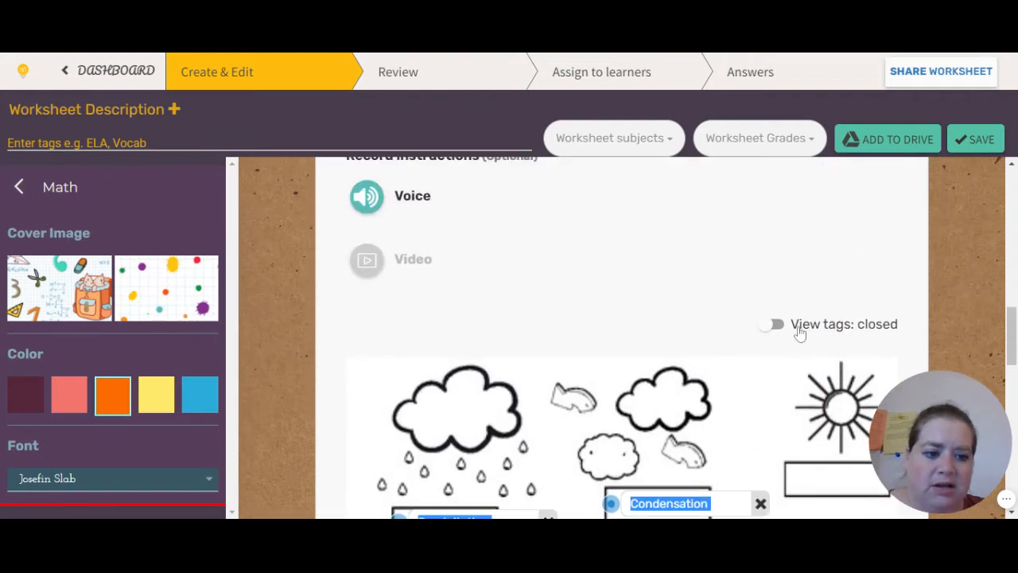
left_click(776, 325)
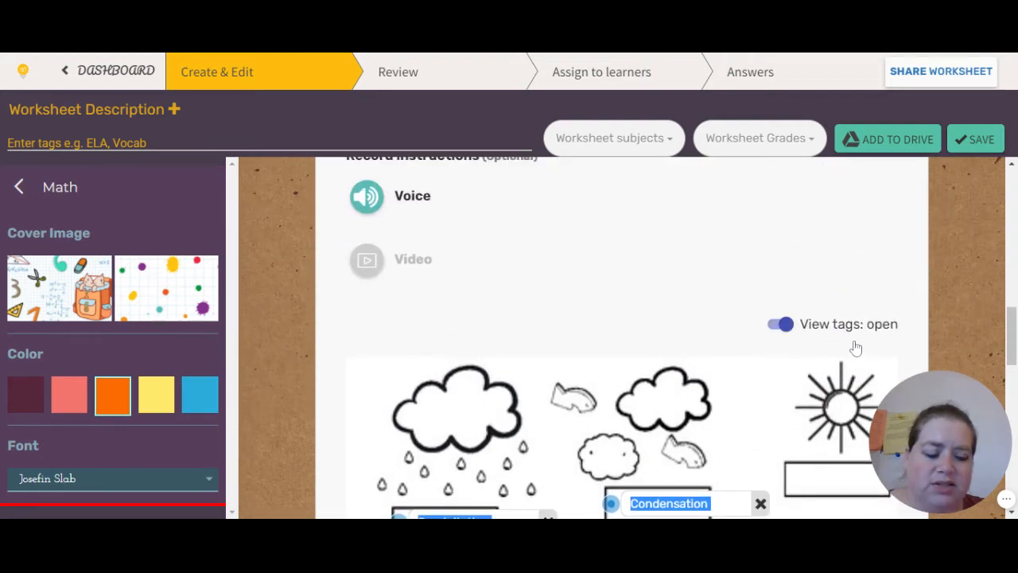
scroll(807, 358, "down", 1)
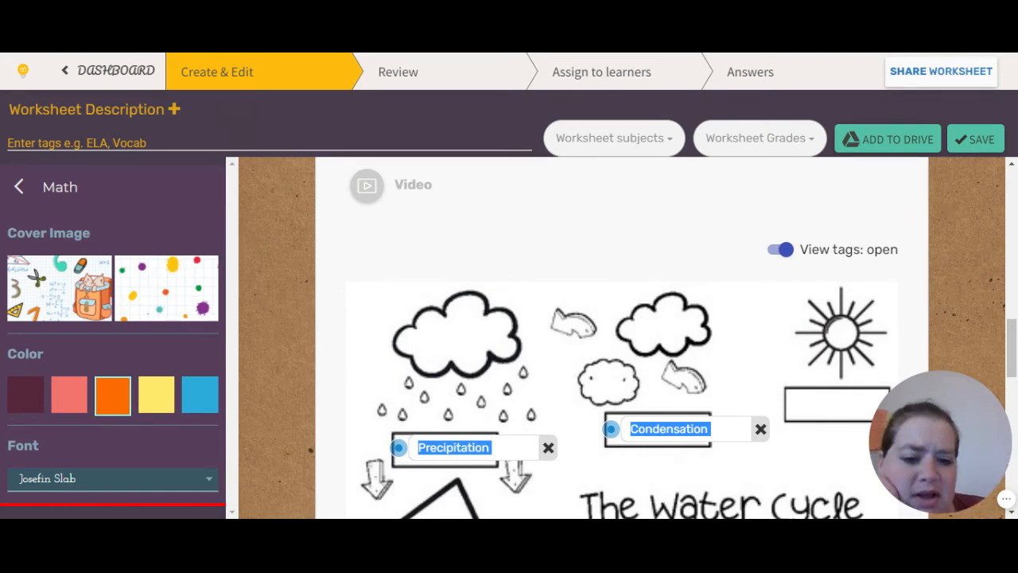
Step: Finish the water cycle image task with its Precipitation, Condensation and Evaporation tags
scroll(621, 338, "down", 1)
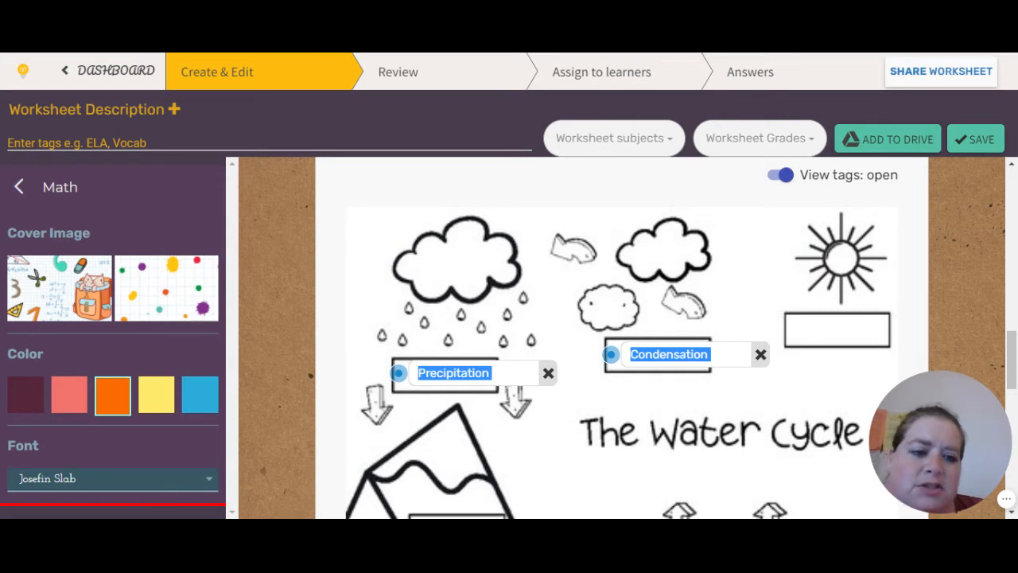
scroll(398, 298, "down", 1)
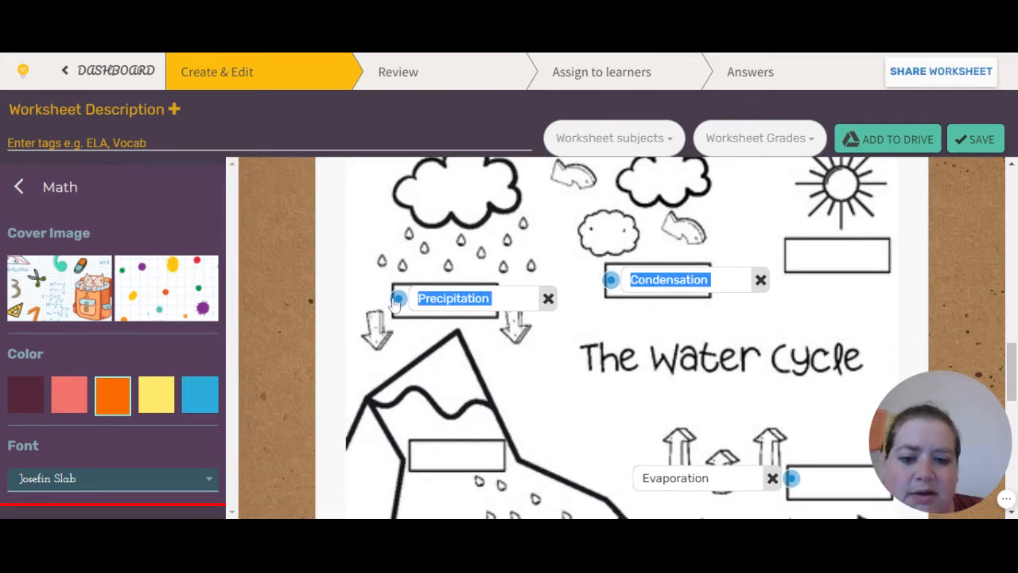
scroll(782, 412, "down", 2)
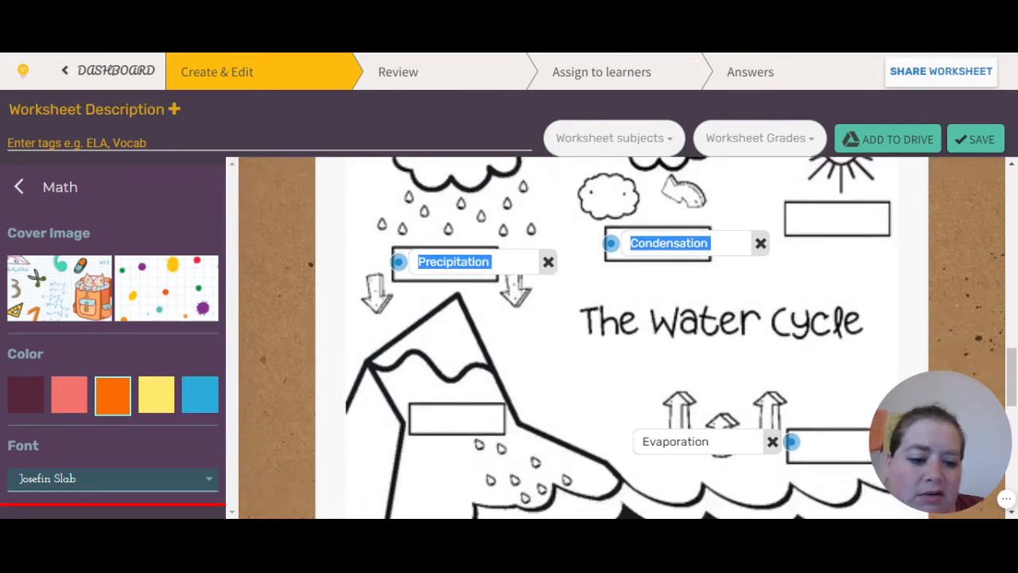
scroll(781, 412, "up", 1)
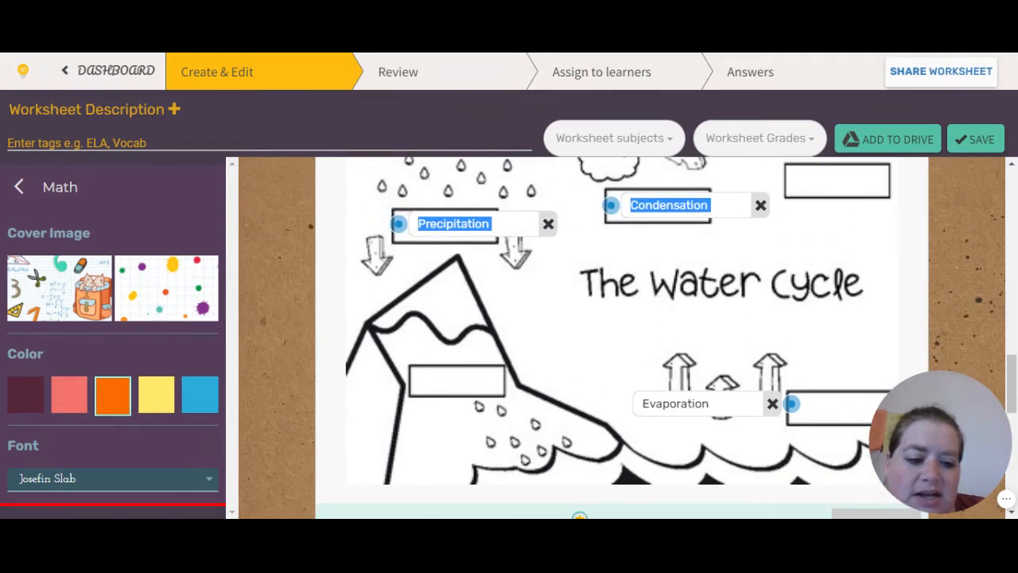
scroll(573, 382, "down", 2)
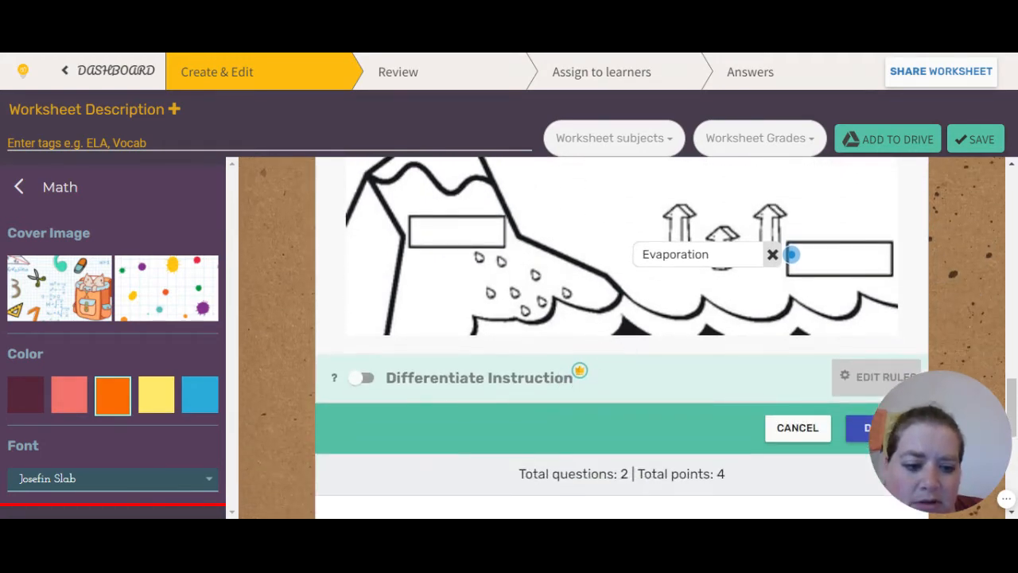
scroll(859, 308, "down", 2)
left_click(877, 280)
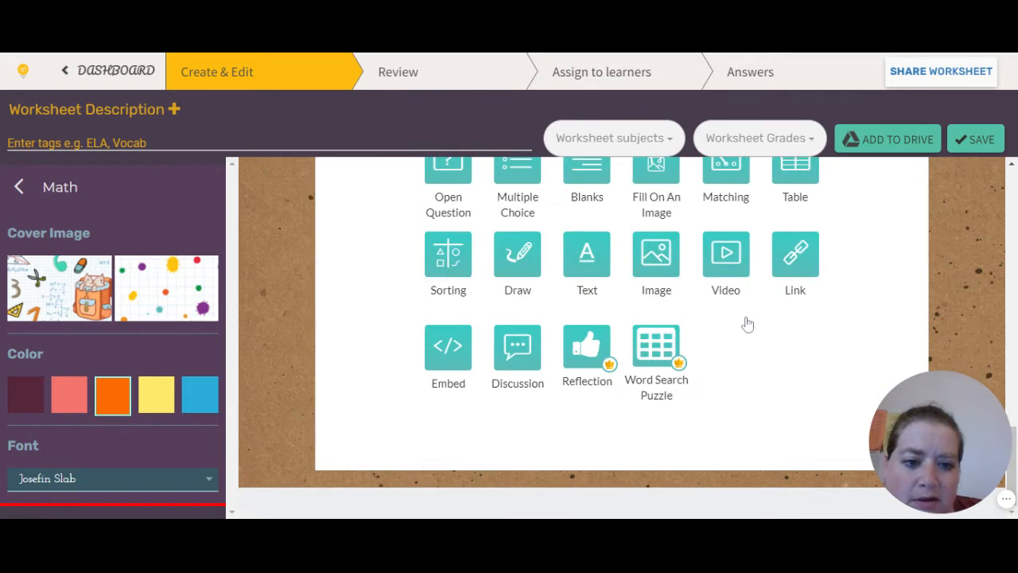
Step: Add a Matching task to the worksheet and enter its first pair, "Blue" with "Shoes"
scroll(748, 326, "up", 1)
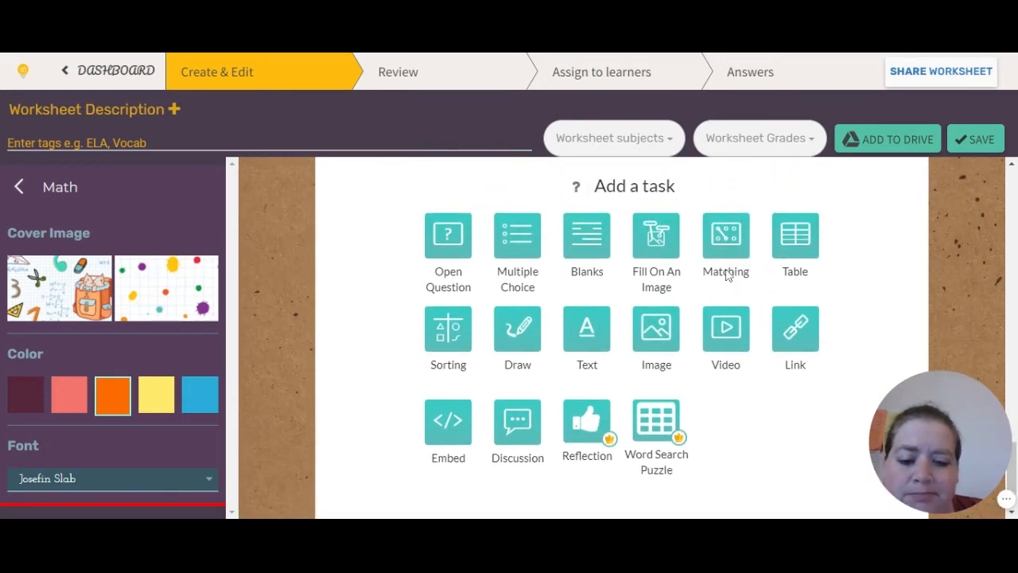
scroll(619, 299, "up", 5)
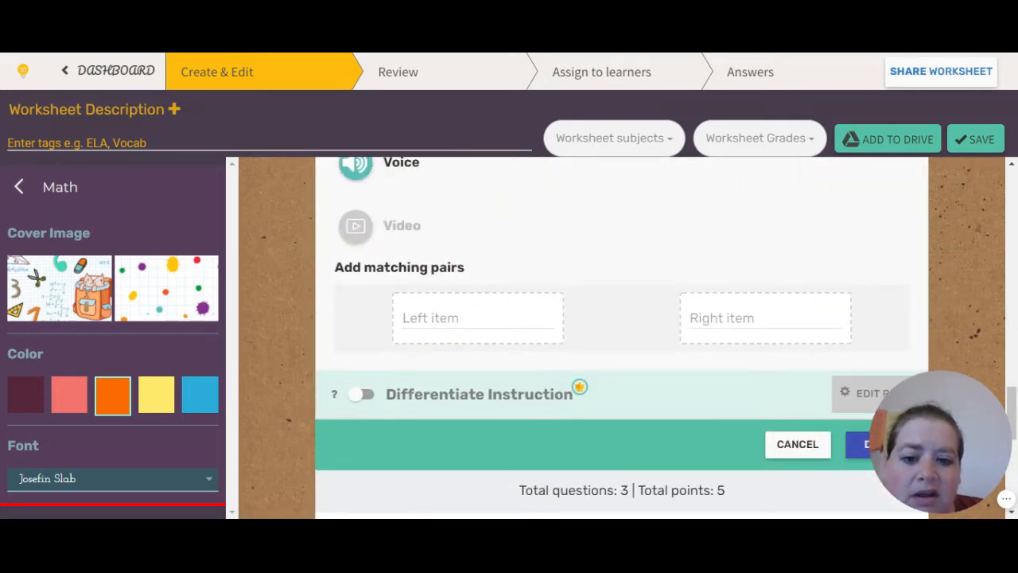
left_click(469, 318)
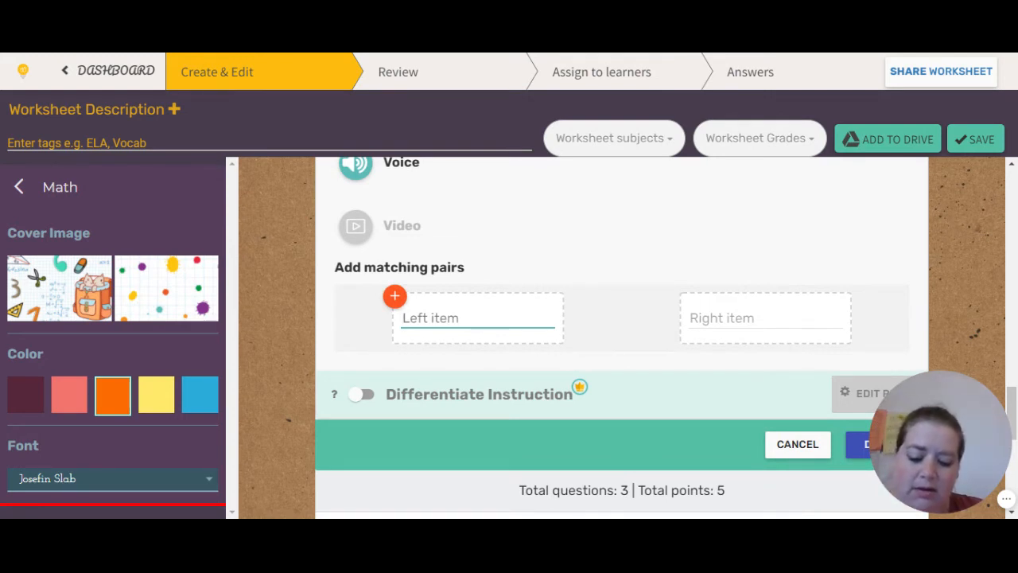
type("Blue")
key("Tab")
type("Sho")
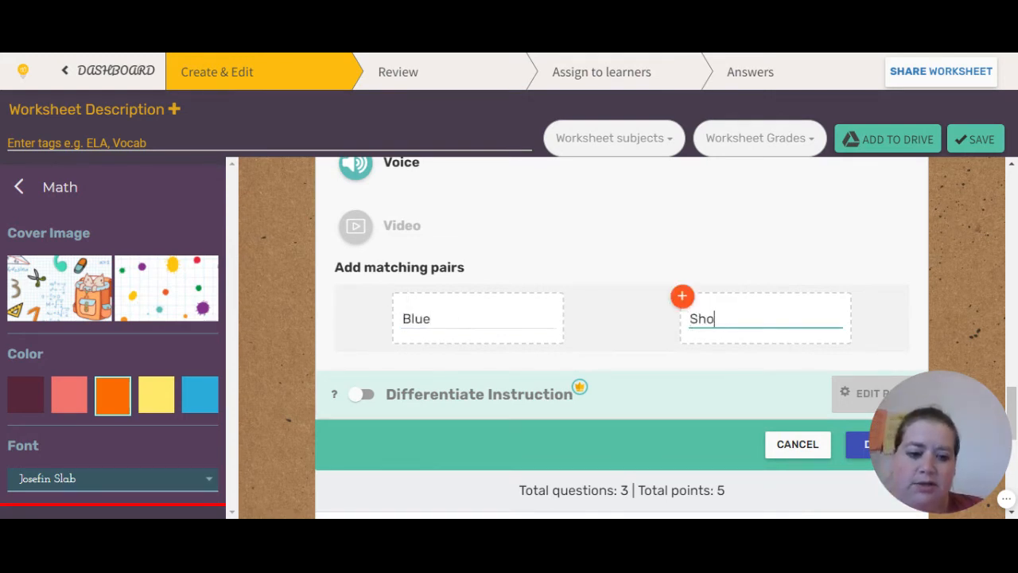
type("es")
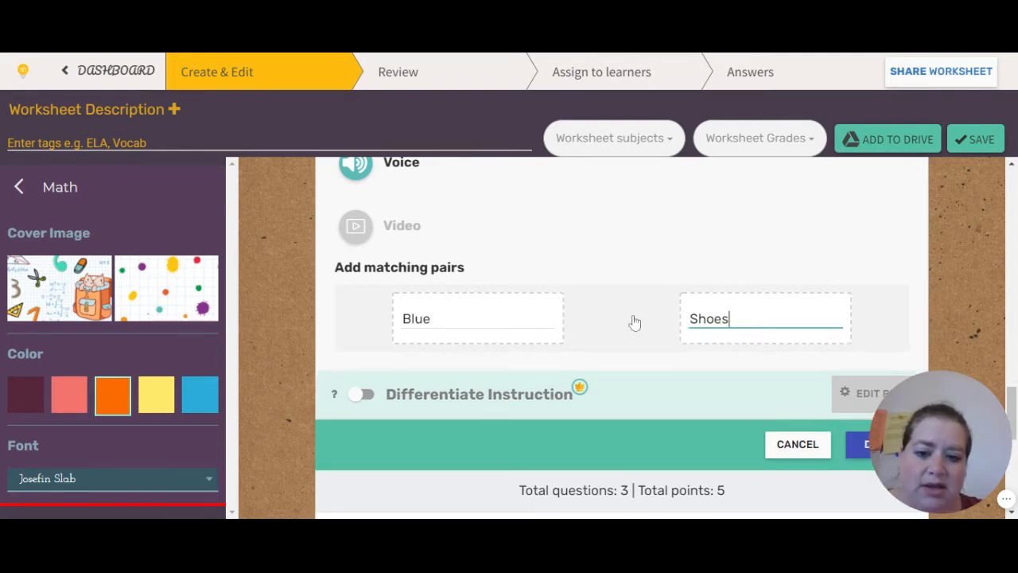
scroll(682, 320, "down", 1)
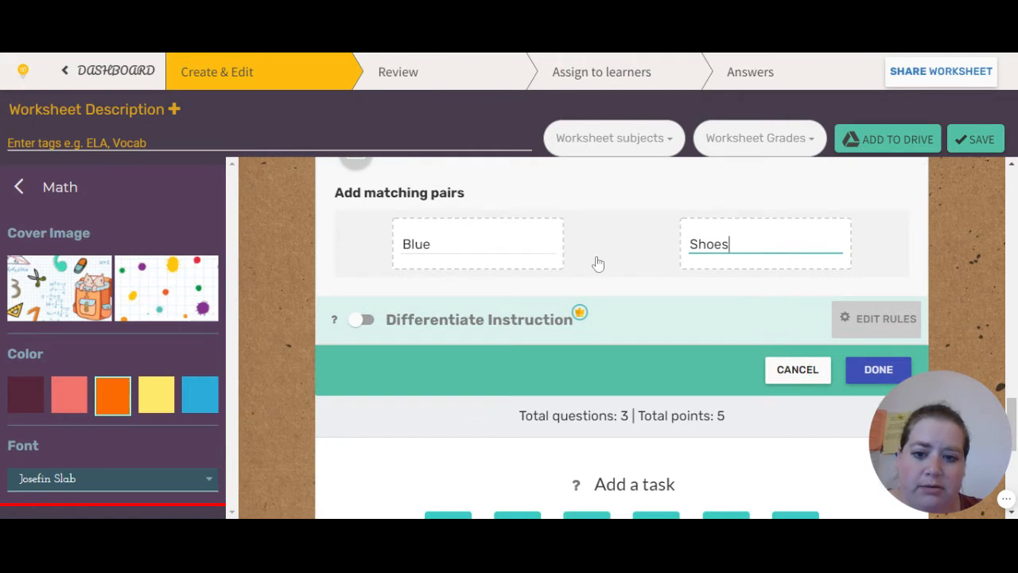
scroll(491, 304, "up", 5)
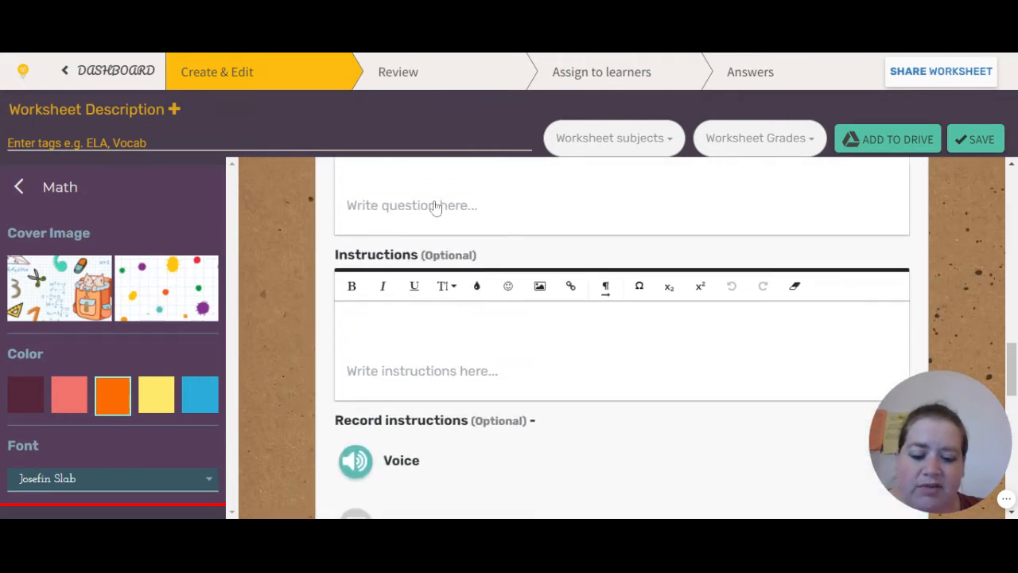
scroll(459, 344, "down", 2)
scroll(602, 337, "down", 2)
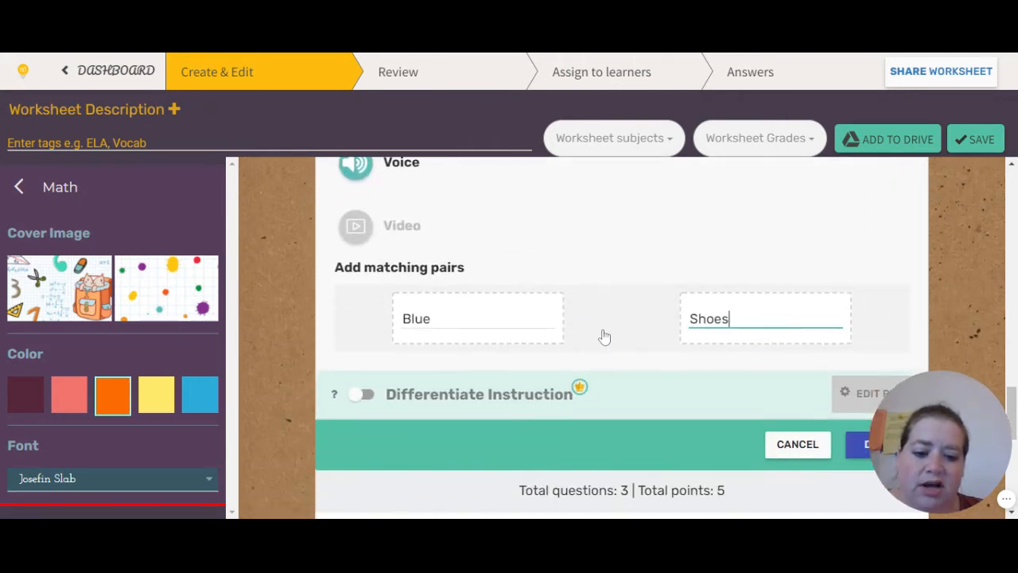
scroll(628, 354, "down", 1)
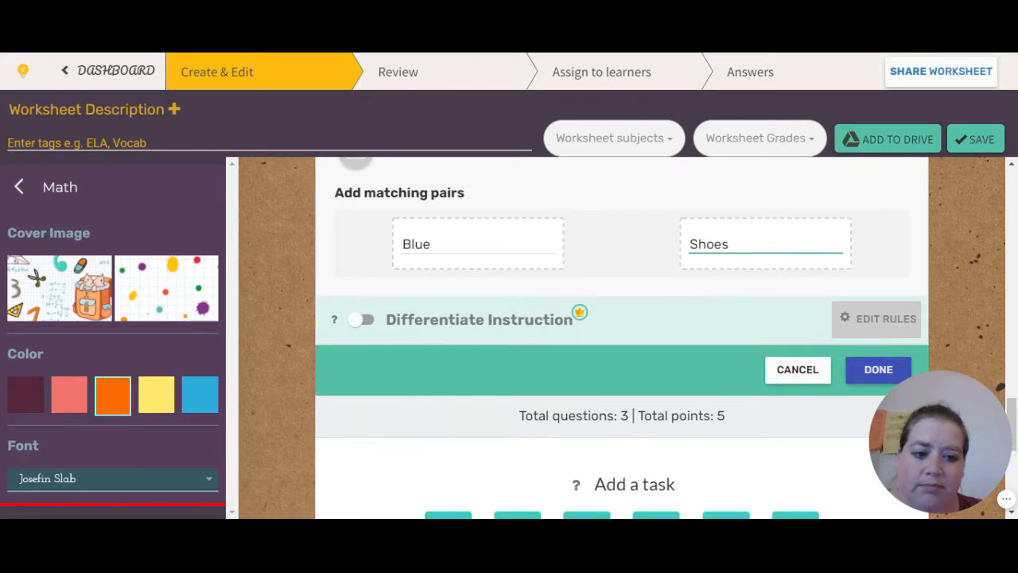
key("Tab")
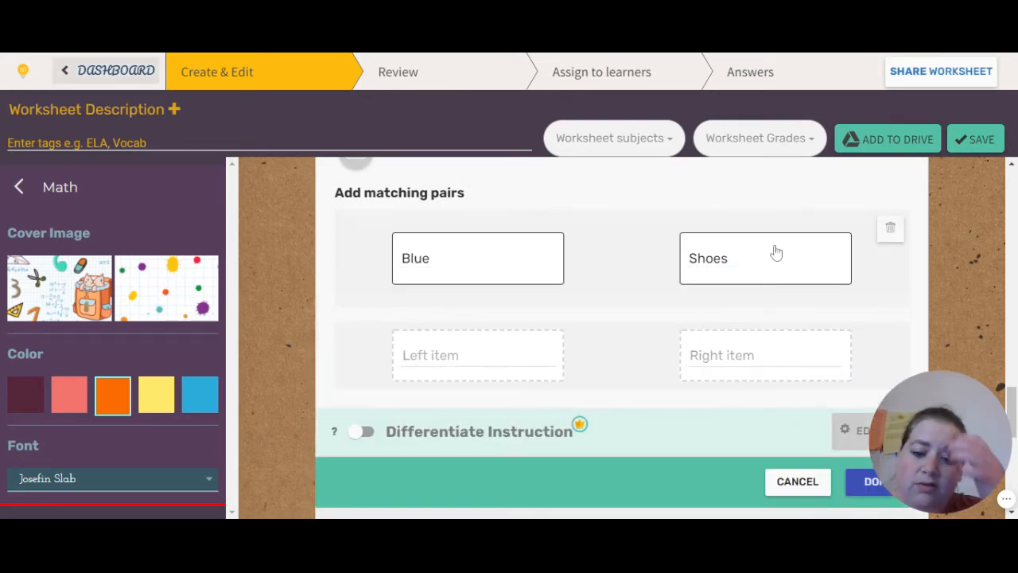
Step: Add a second matching pair with "Roses" as the left item and "Red" as the right item
left_click(520, 348)
type("Roses")
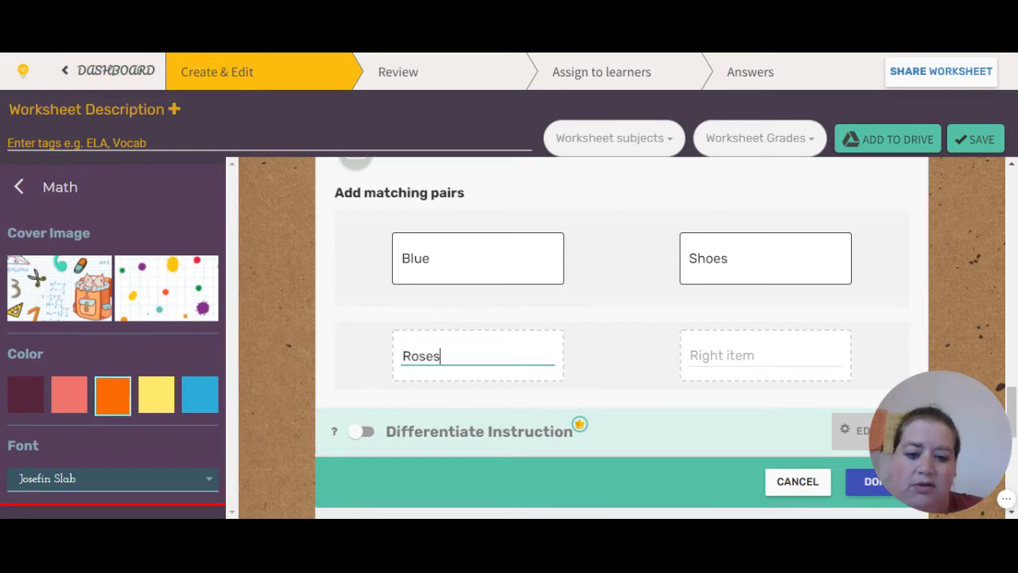
key("Tab")
type("ed")
key("BackSpace")
key("BackSpace")
type("Red")
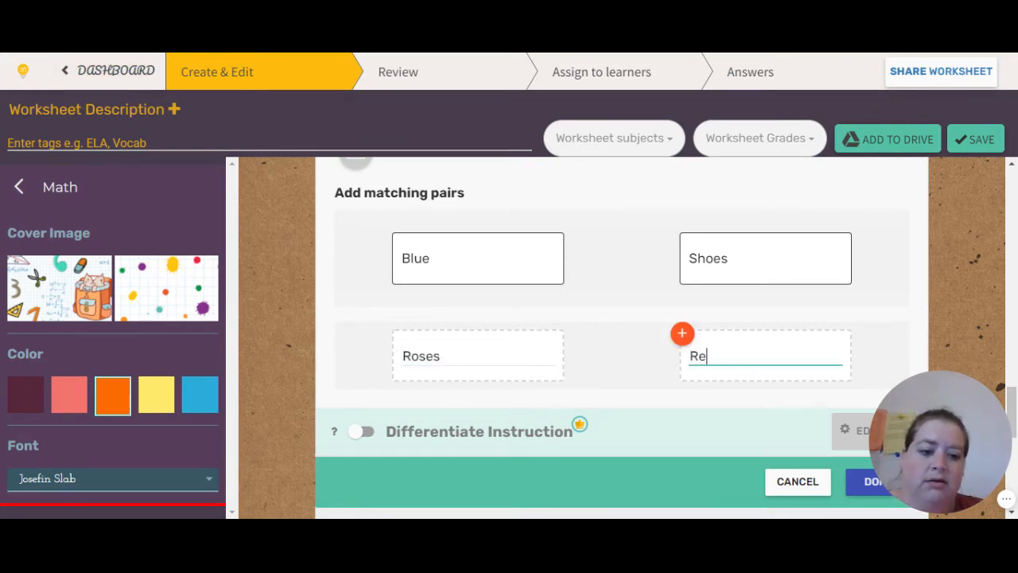
key("Tab")
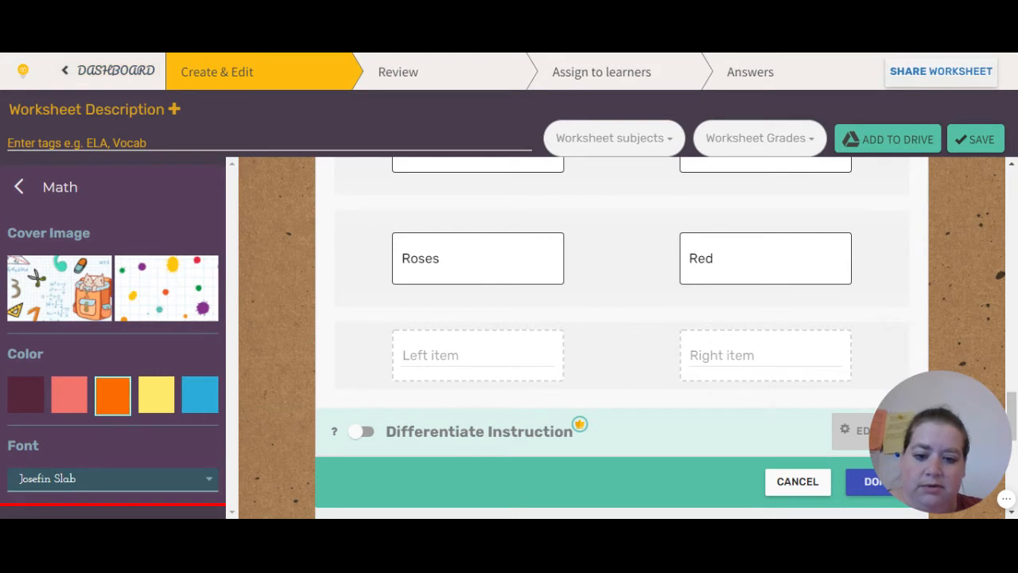
Step: Enter a third matching pair with "Grass" as the left item and "Green" as the right item
left_click(477, 355)
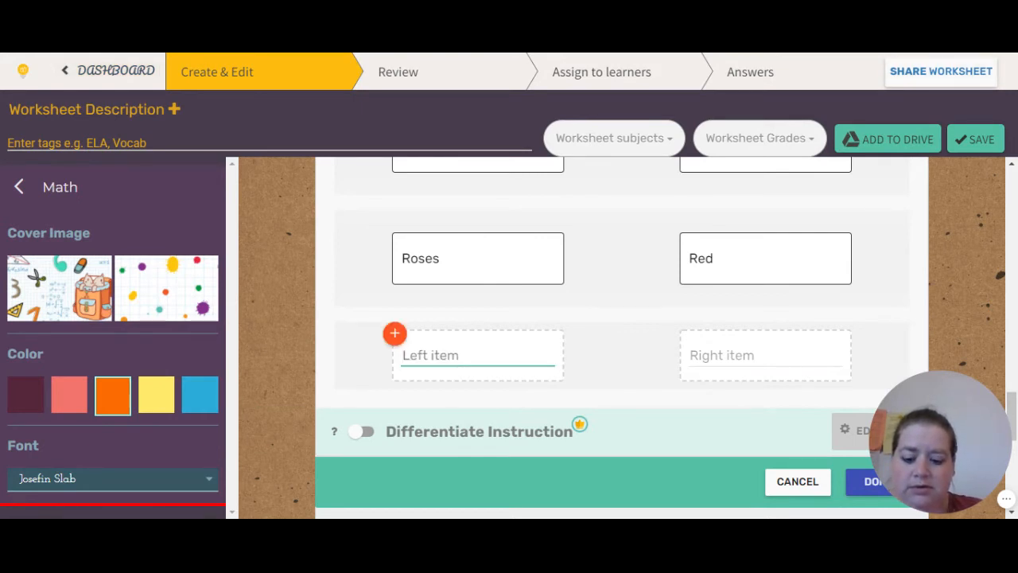
type("GRas")
key("BackSpace")
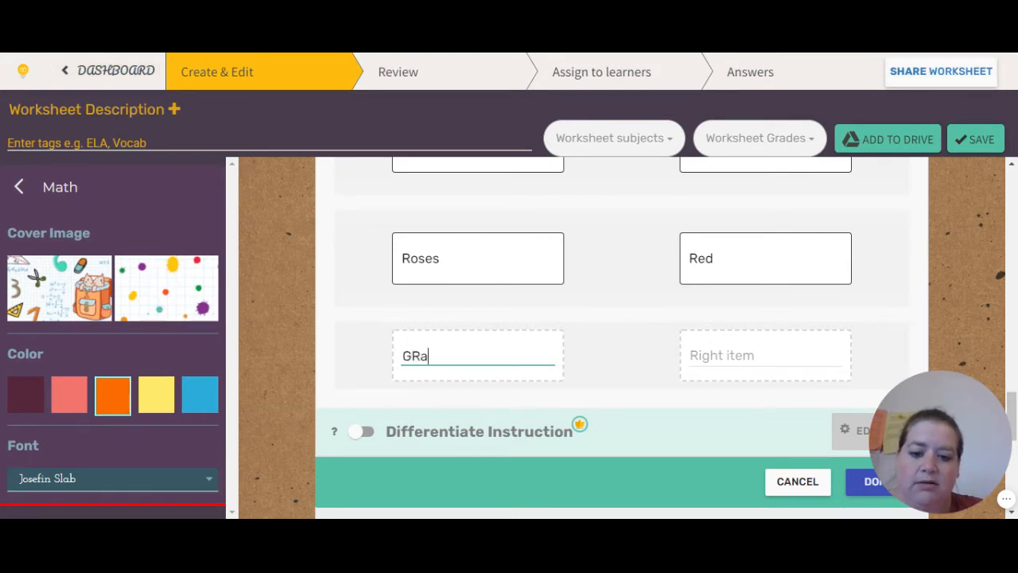
key("BackSpace")
key("BackSpace")
key("BackSpace")
type("Grass")
key("Tab")
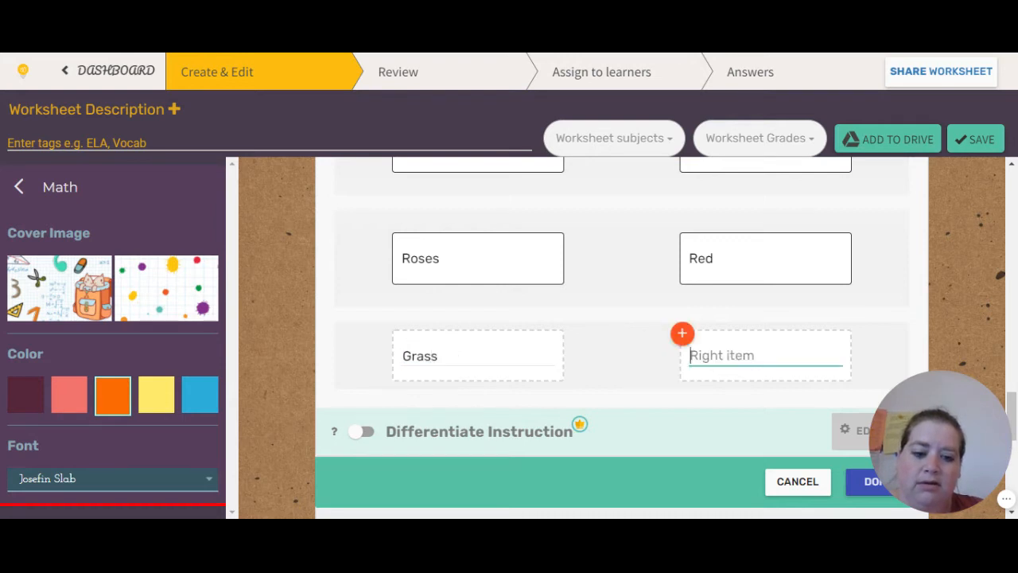
type("Green")
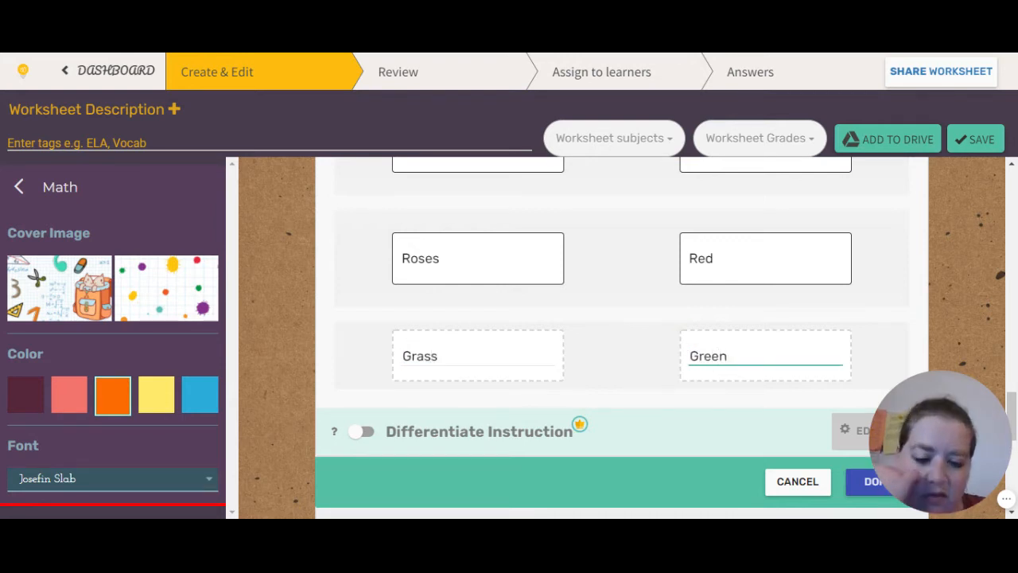
Step: Finish the matching task and view its connected pairs in the worksheet
scroll(562, 395, "down", 1)
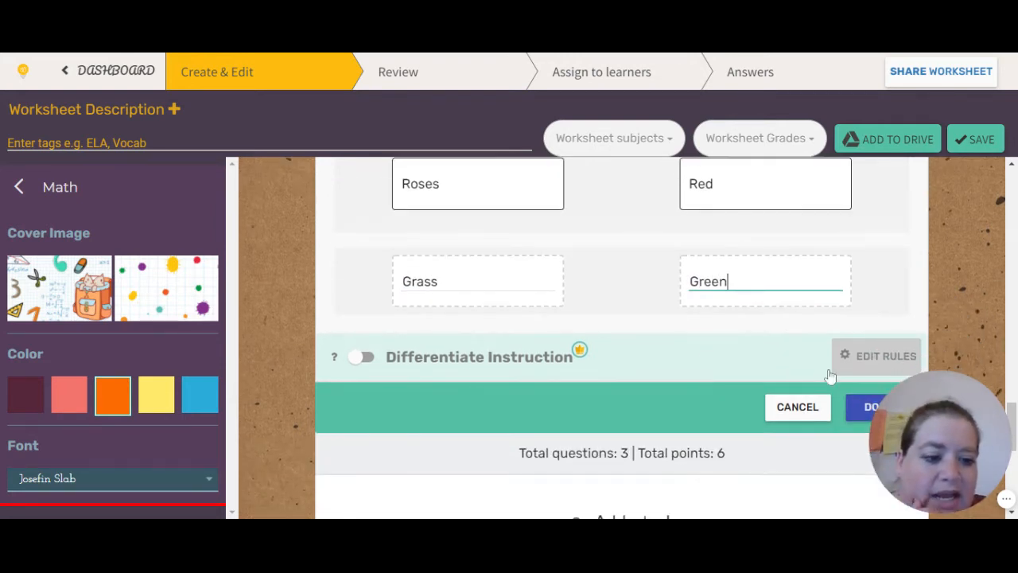
left_click(867, 410)
scroll(765, 350, "up", 2)
scroll(766, 349, "up", 5)
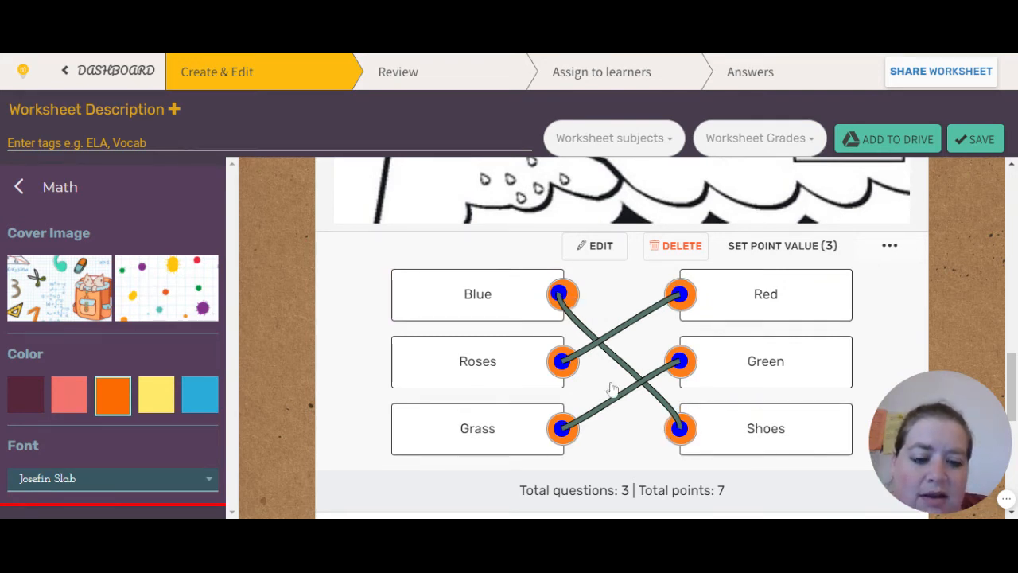
Step: Add a Sorting task below the matching task and look over its instruction fields and empty groups
scroll(620, 382, "down", 2)
scroll(620, 382, "down", 4)
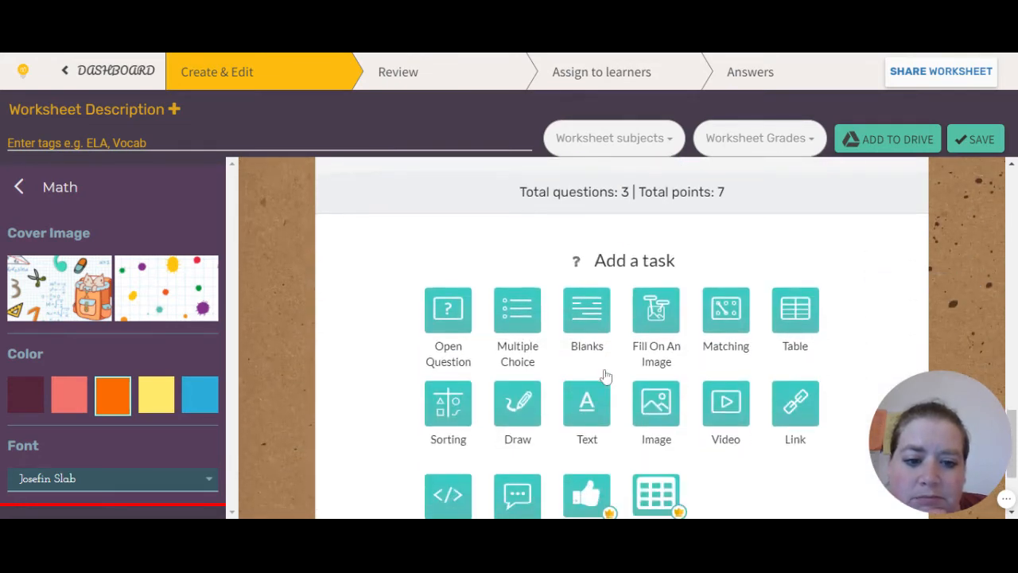
scroll(588, 354, "up", 2)
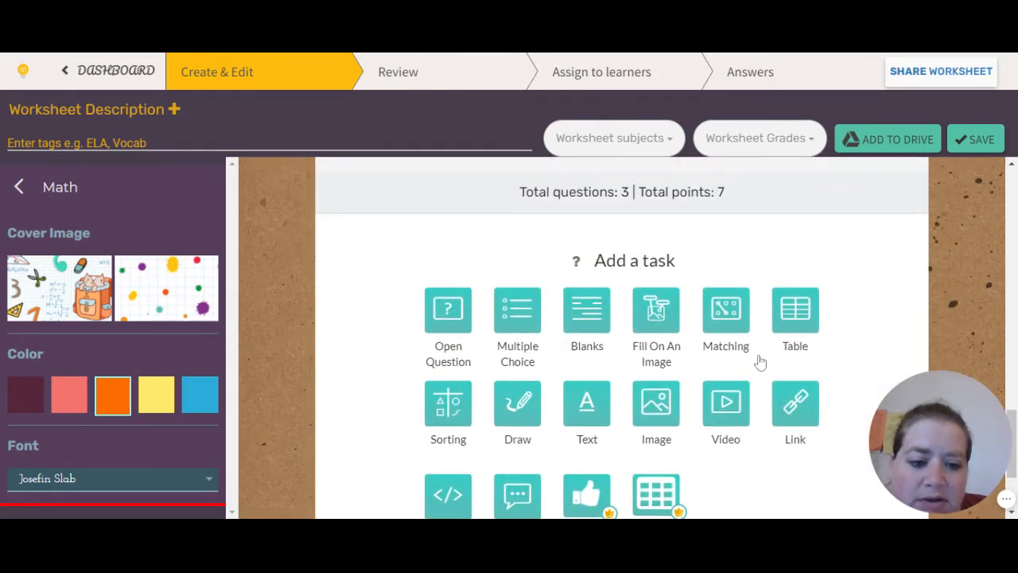
scroll(657, 390, "down", 1)
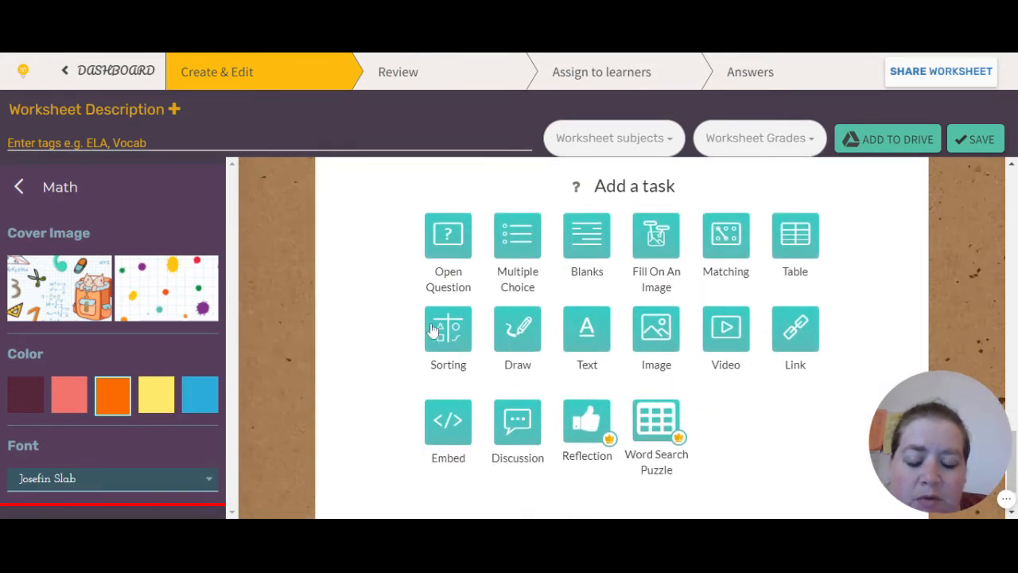
scroll(601, 367, "up", 1)
scroll(602, 366, "up", 8)
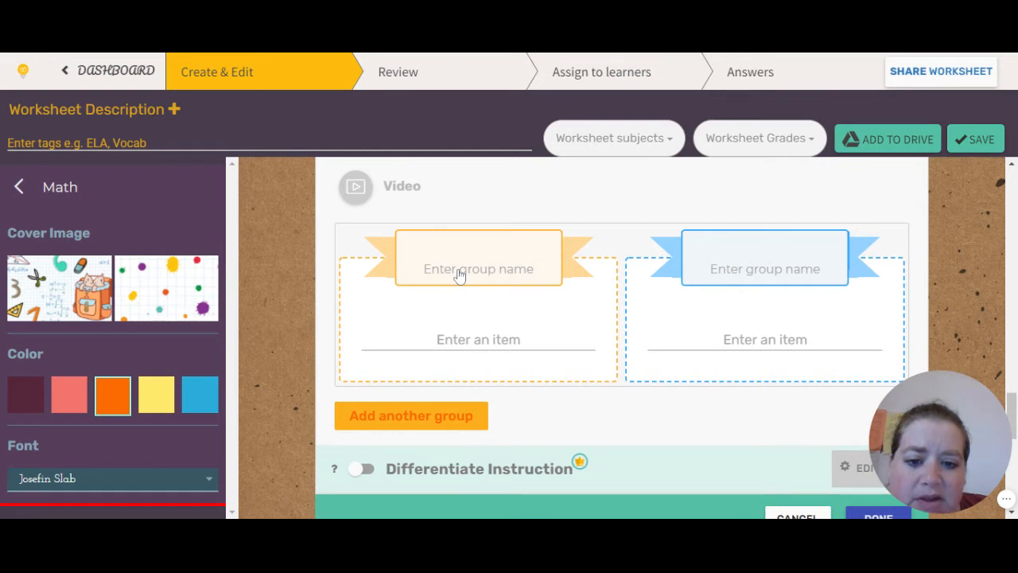
scroll(536, 325, "up", 5)
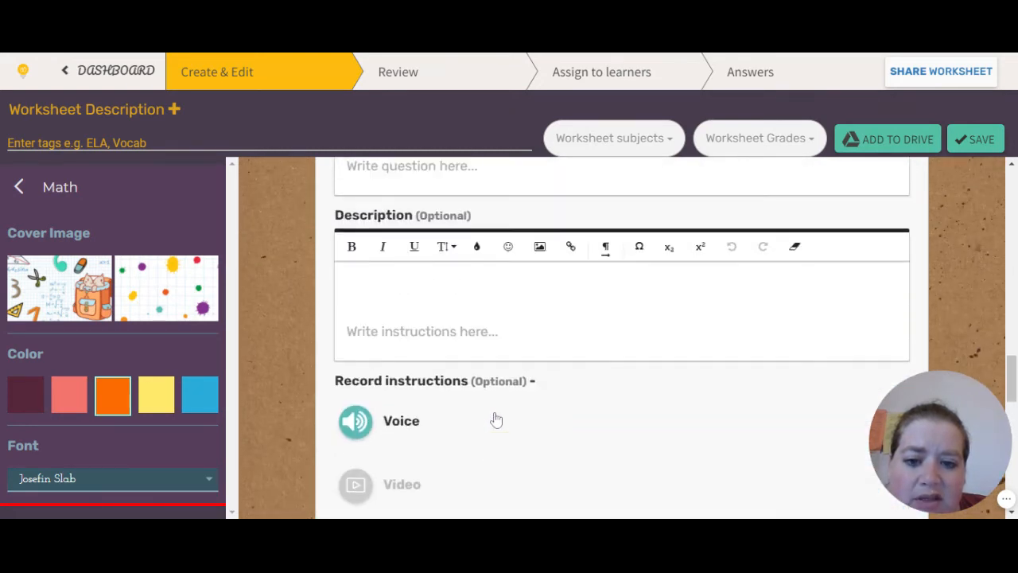
scroll(497, 419, "up", 2)
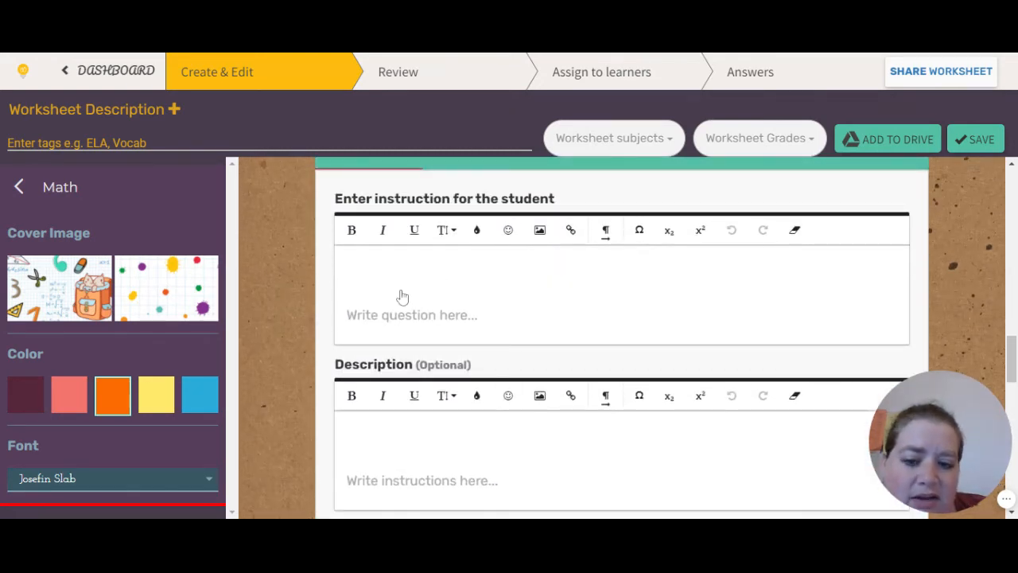
scroll(448, 303, "down", 6)
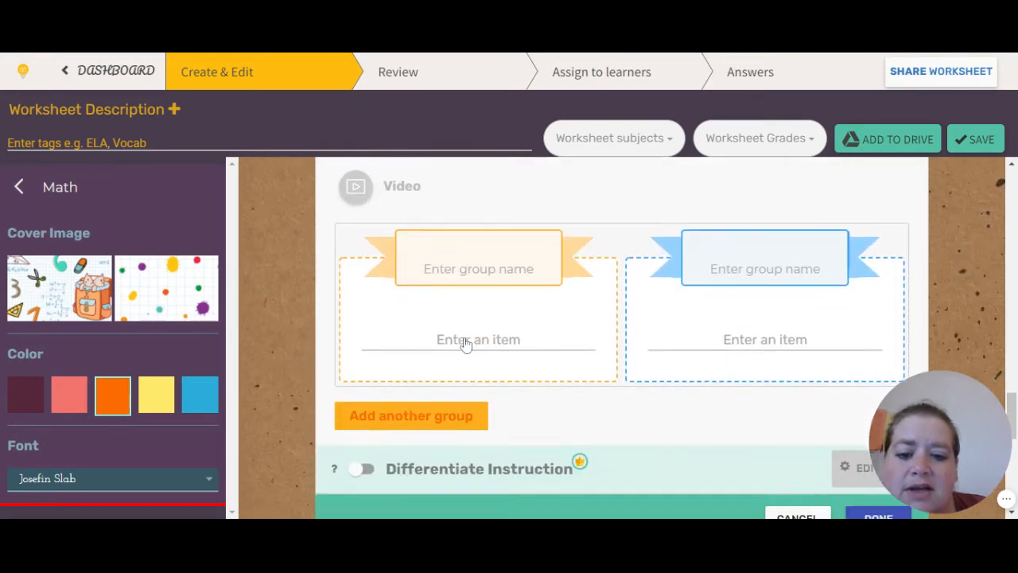
Step: Name the first sorting group "Solids" and add the items "Table" and "Chair" to it
left_click(476, 268)
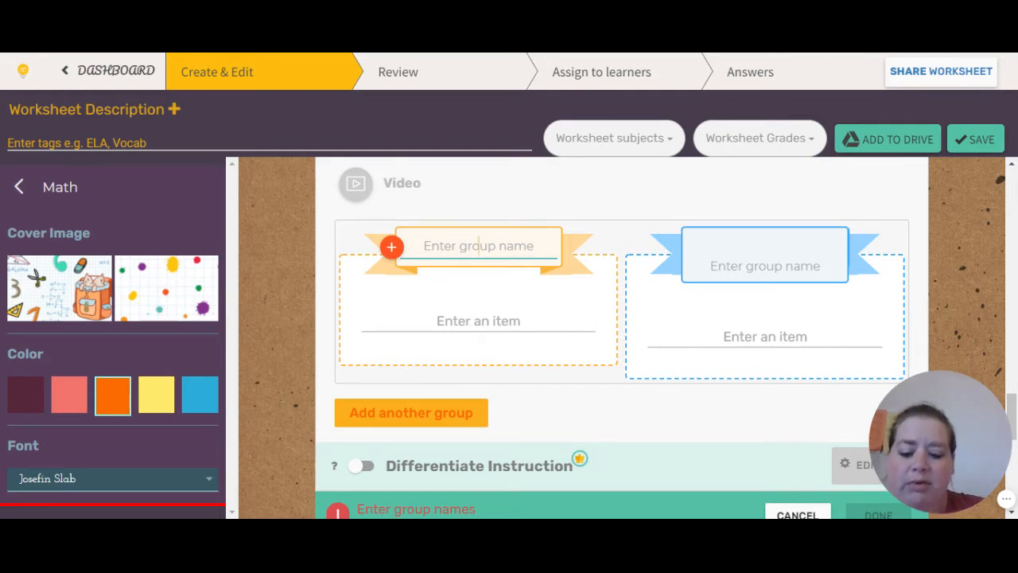
type("Solids")
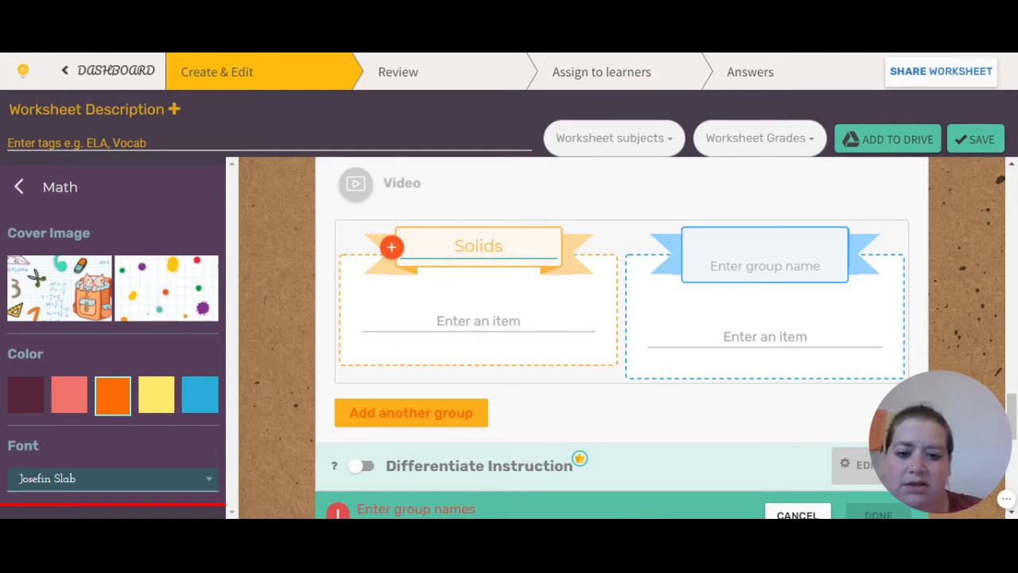
left_click(482, 321)
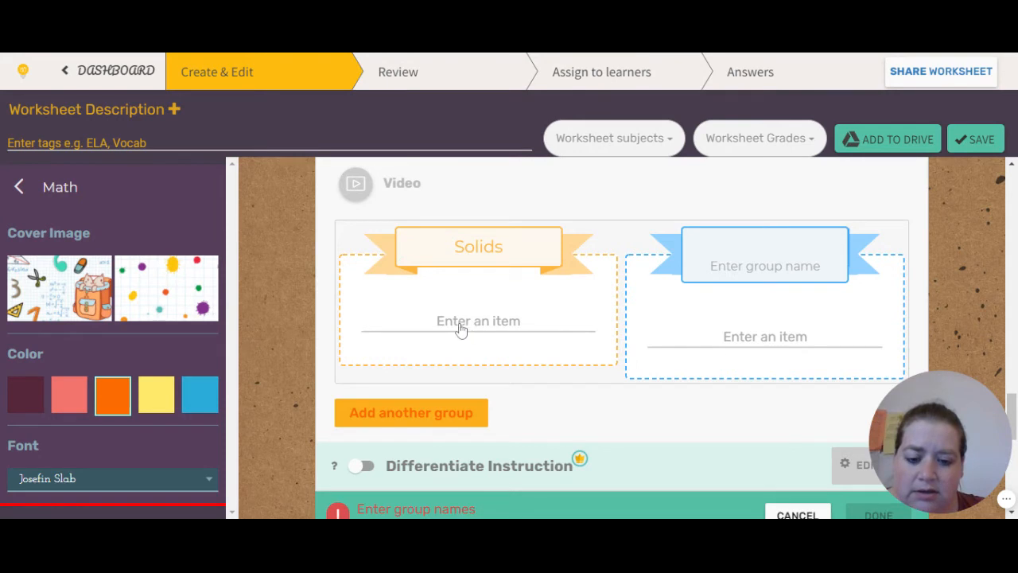
left_click(460, 320)
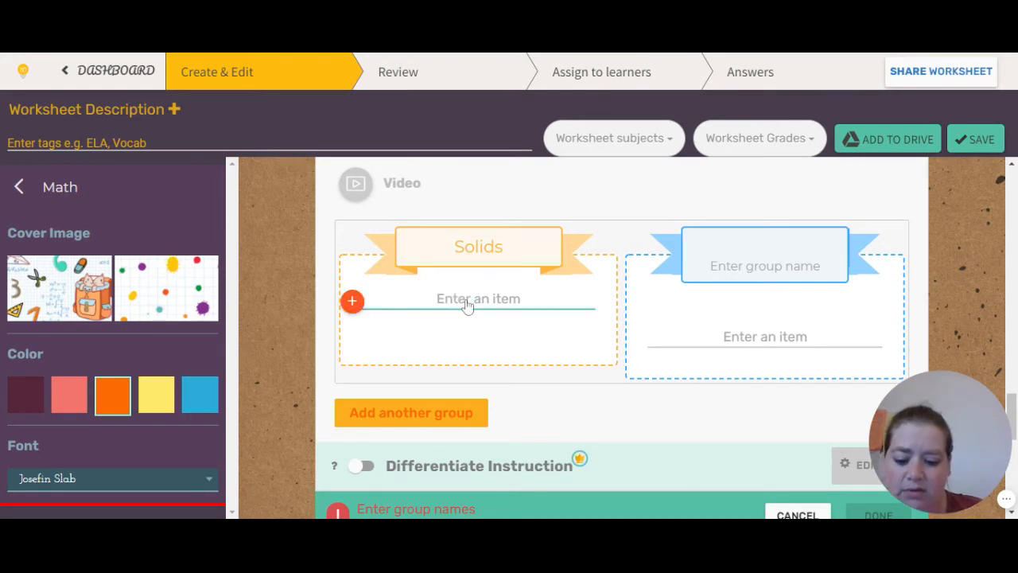
type("Table")
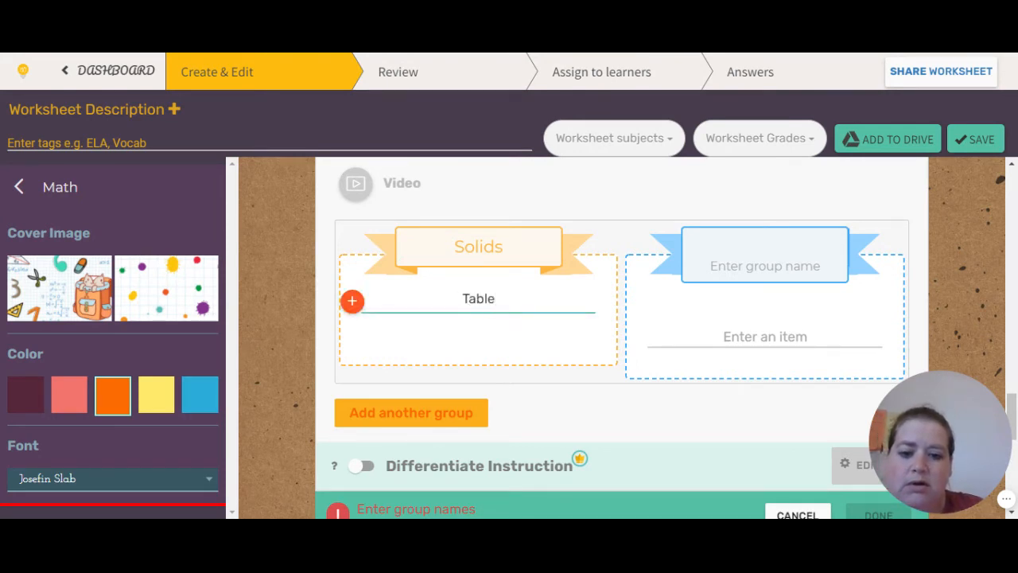
key("Return")
type("Chair")
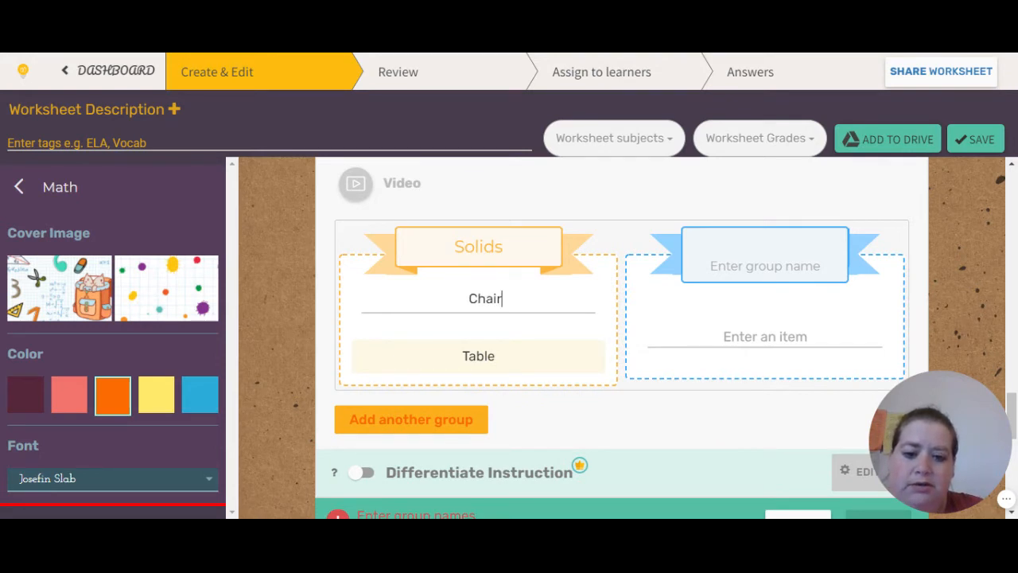
key("Return")
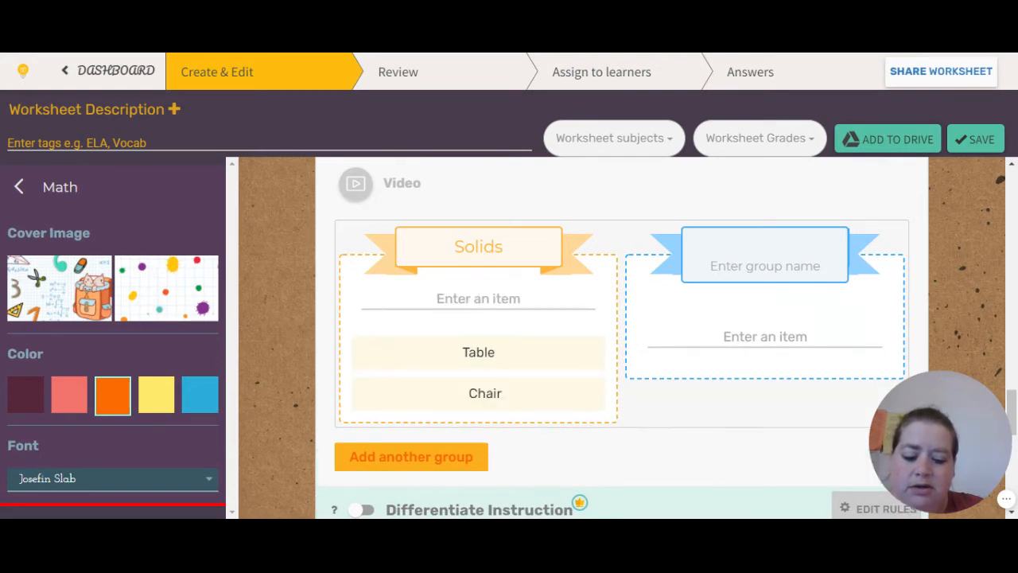
Step: Enter "Ice" and "Cup" as further items in the Solids group
type("Ice")
key("Return")
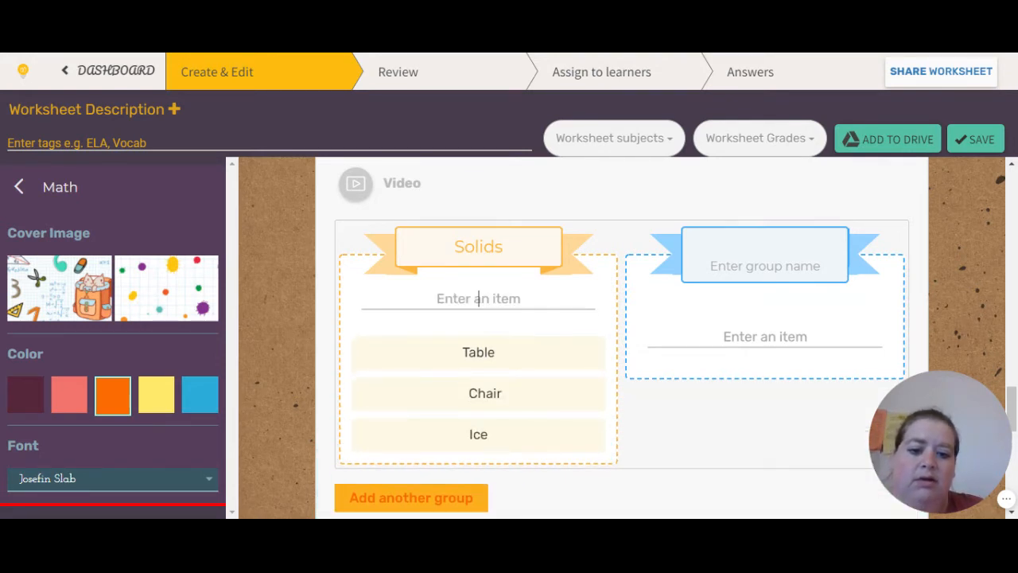
type("G")
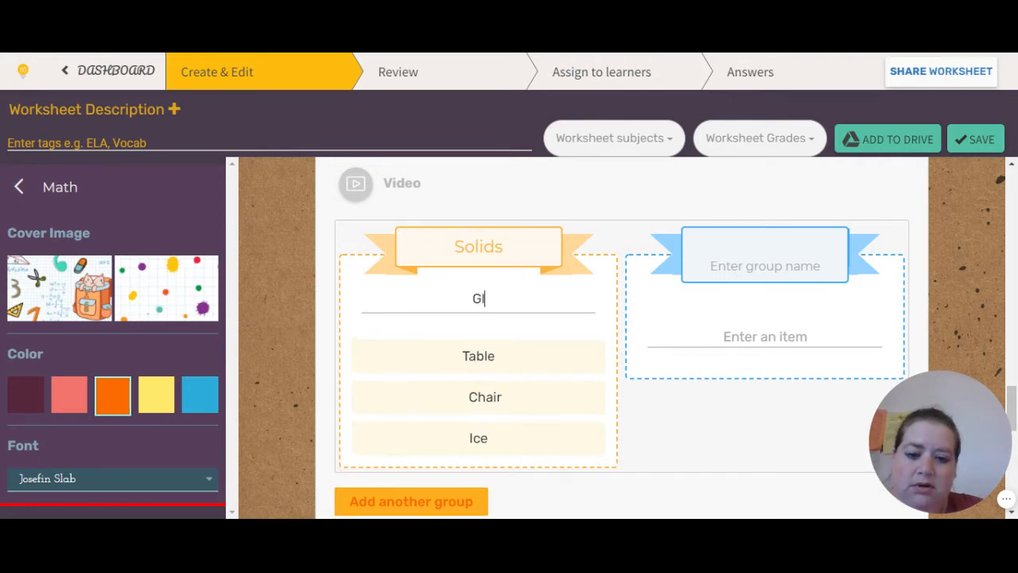
key("BackSpace")
type("Cup")
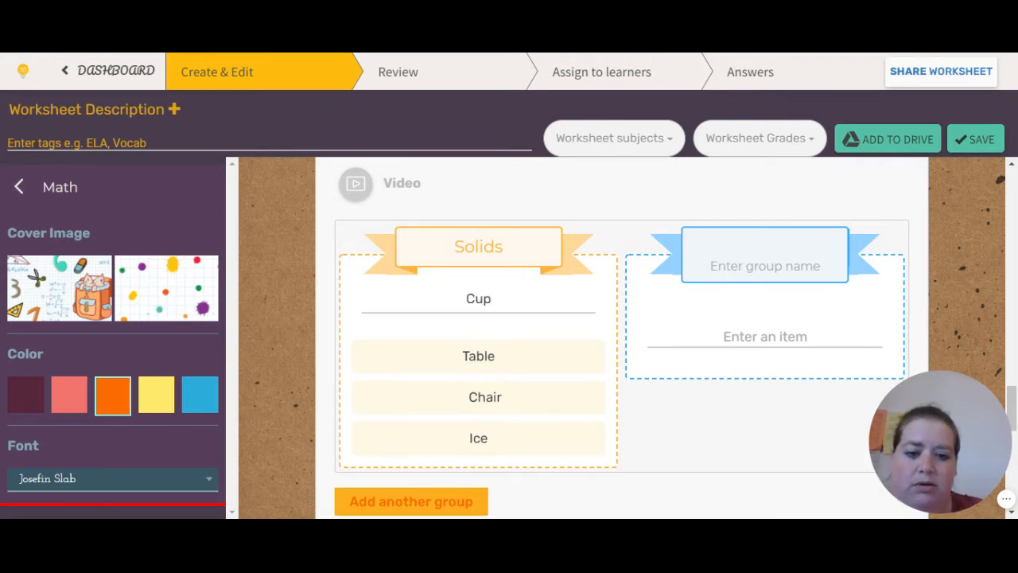
Step: Name the second sorting group "Liquids" and enter the items "Milk", "Water", "Juice" and "Pop"
left_click(763, 253)
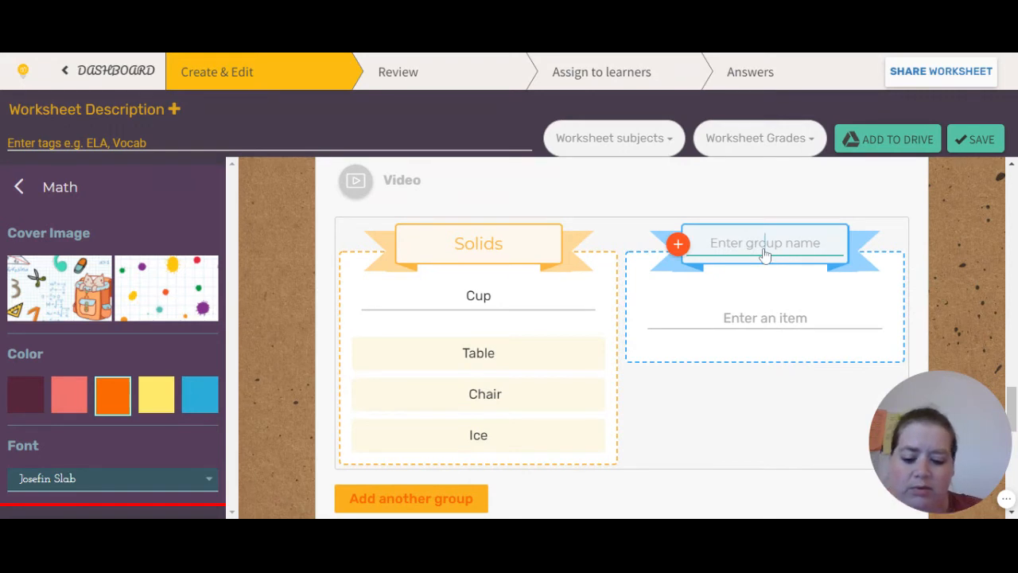
type("Liquids")
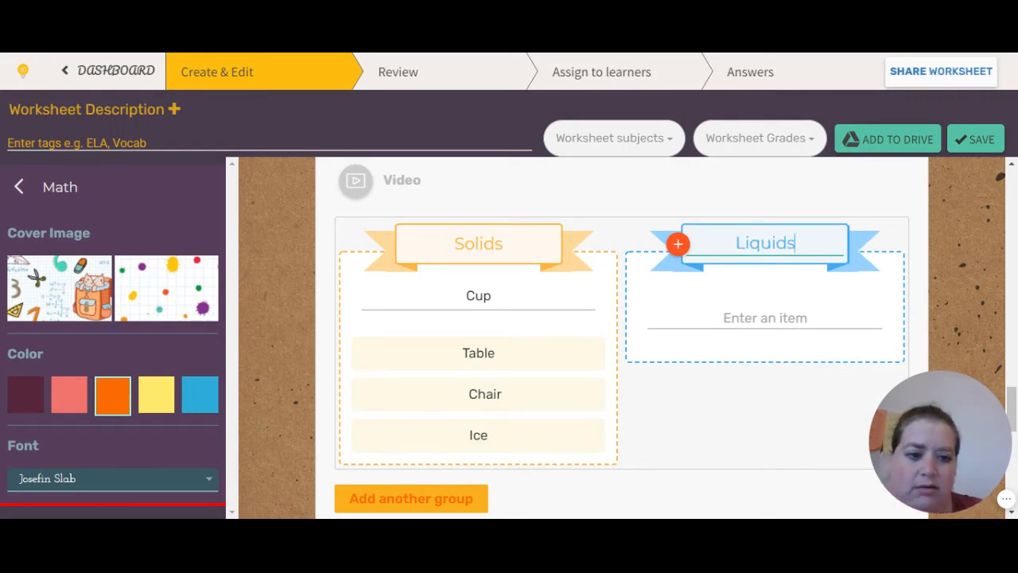
left_click(781, 315)
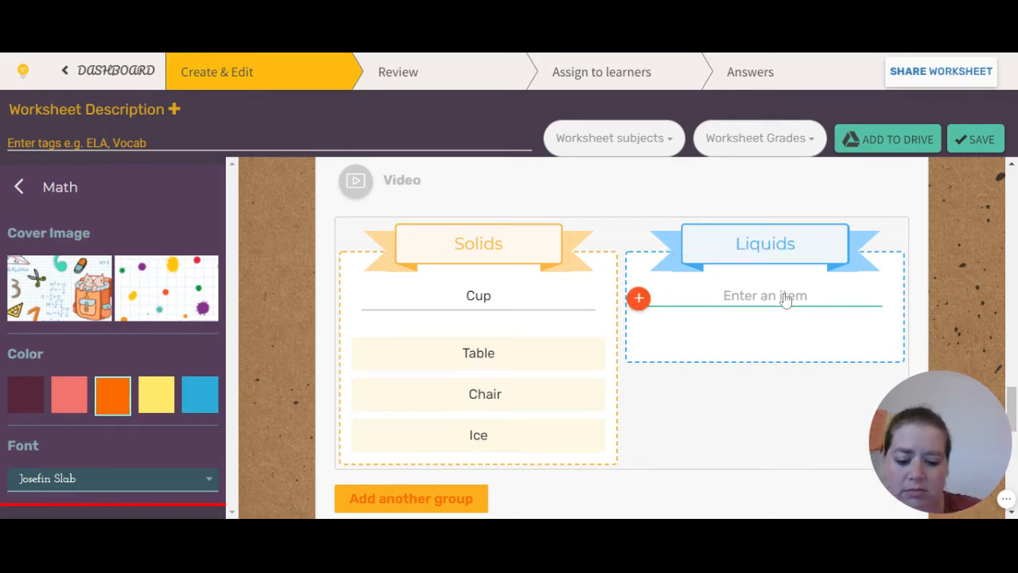
type("Milk")
key("Return")
type("Water")
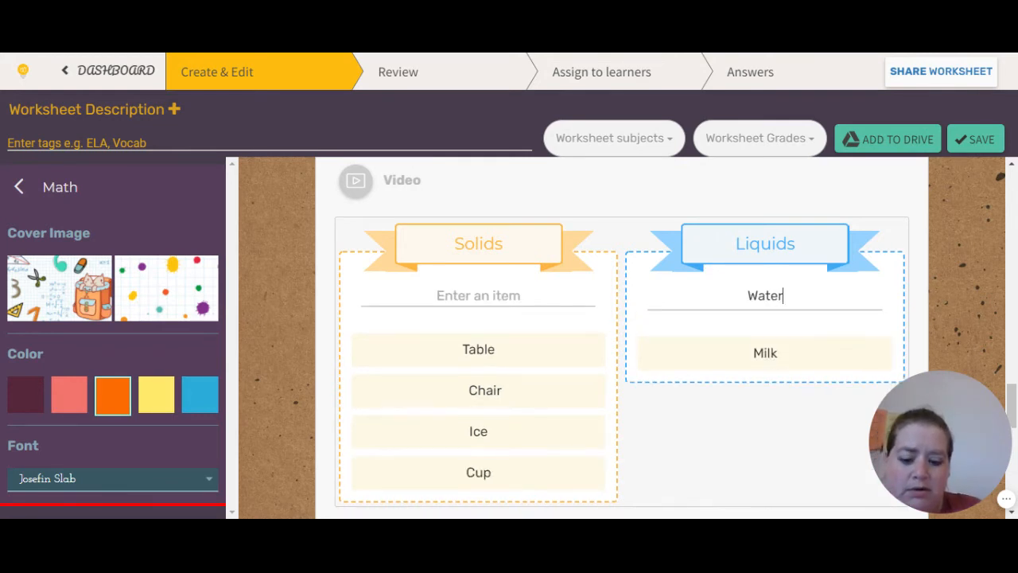
key("Return")
type("Juice")
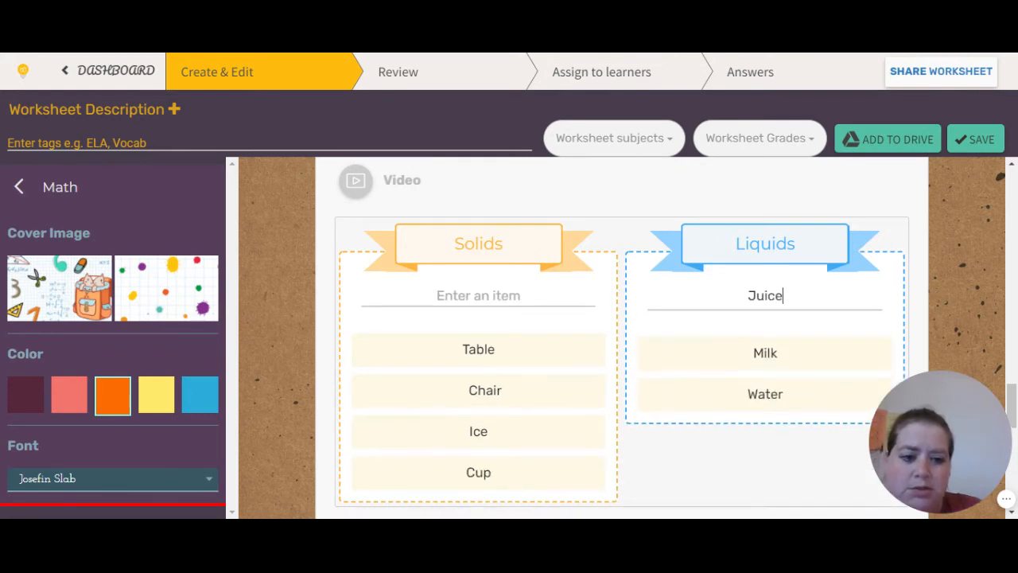
key("Return")
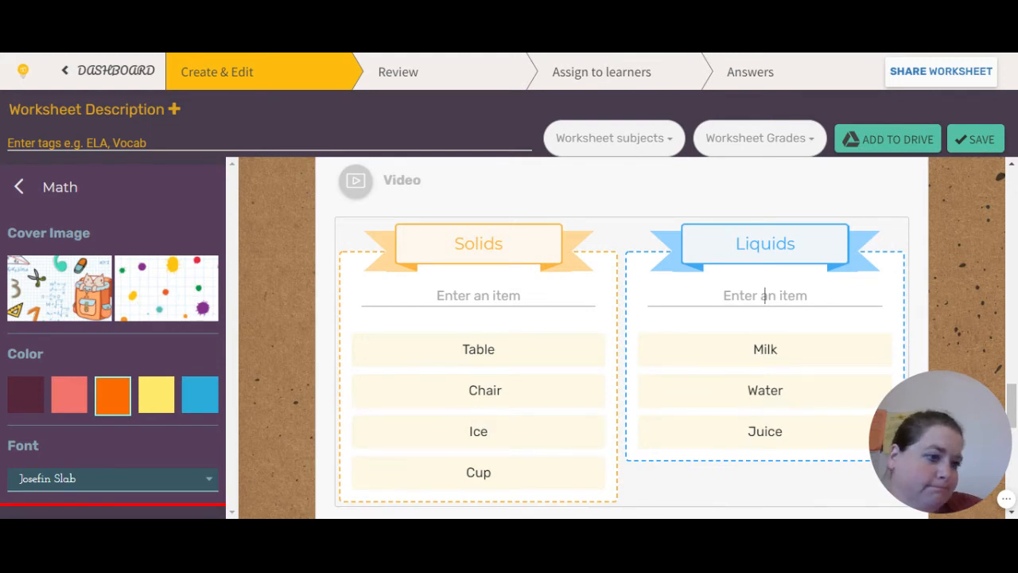
type("Pop")
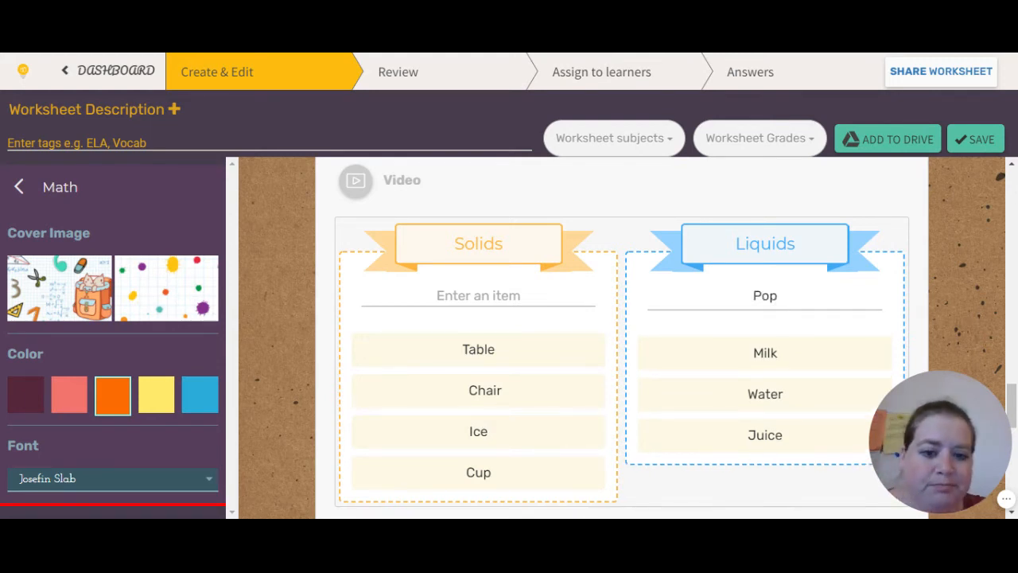
Step: Add a third sorting group named "Gas" with the items "Oxygen" and "itrogen"
scroll(768, 316, "down", 5)
left_click(409, 389)
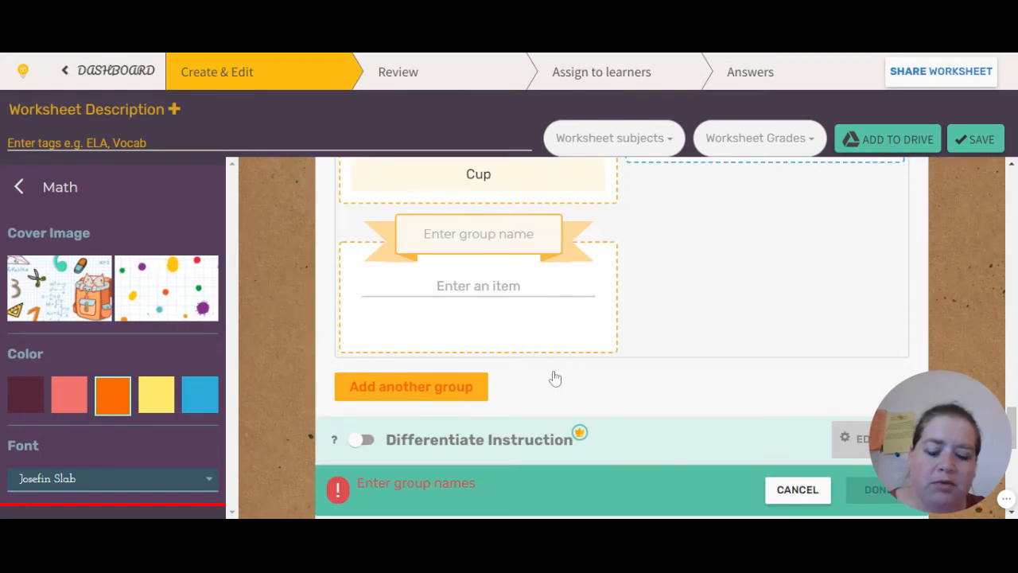
left_click(485, 234)
type("Gas")
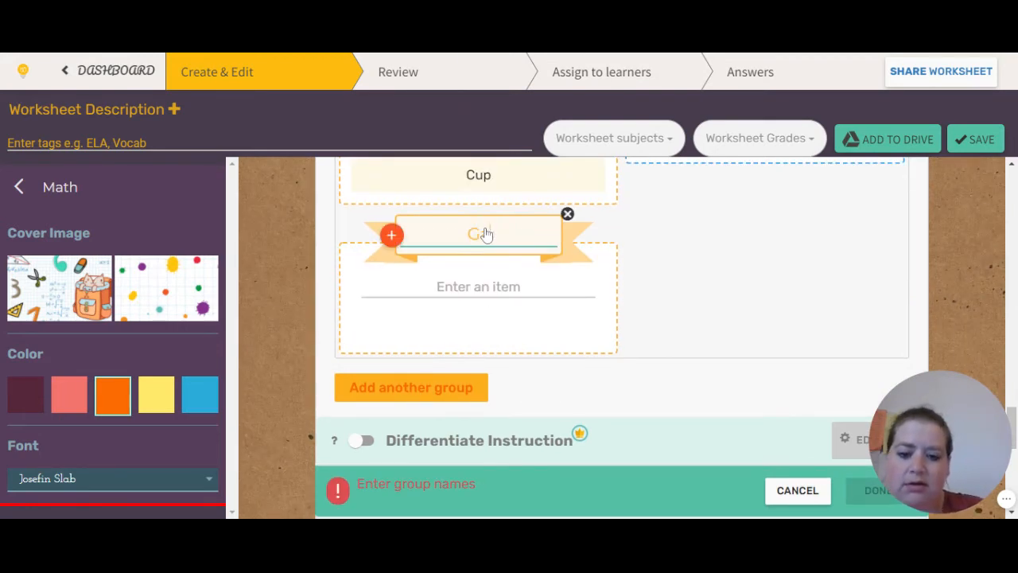
left_click(478, 282)
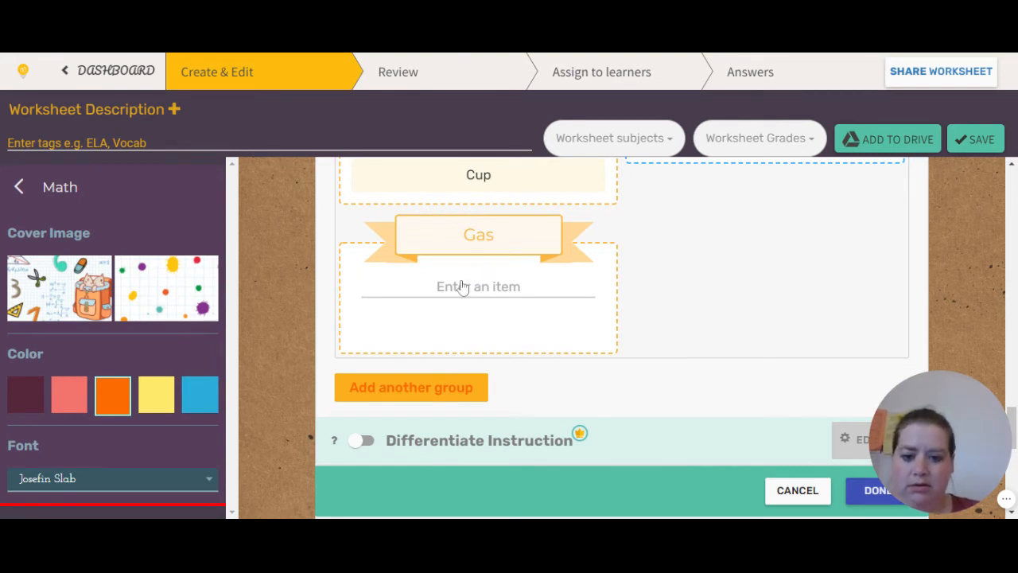
left_click(464, 286)
type("Oxygen")
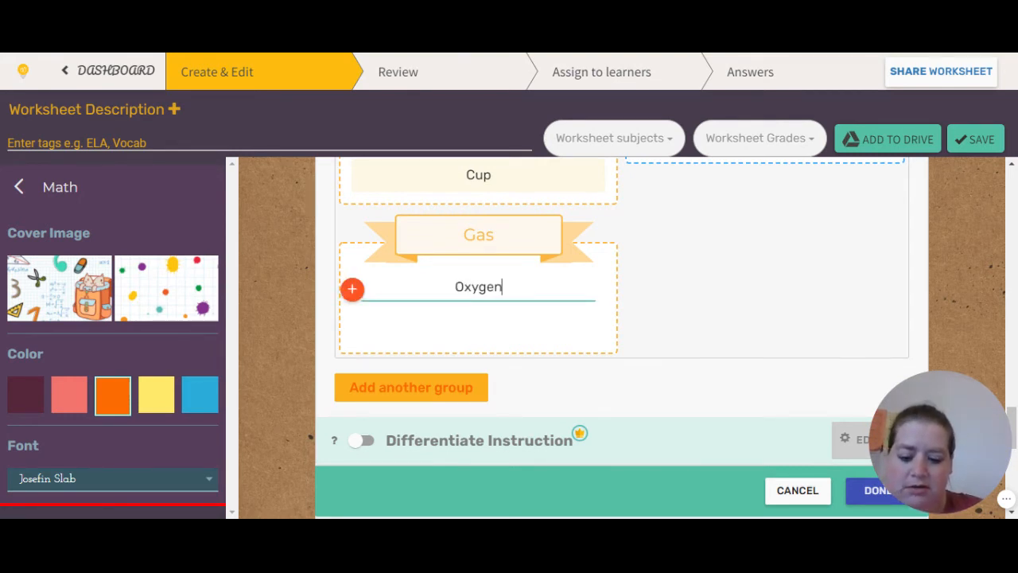
key("Return")
type("itrogen")
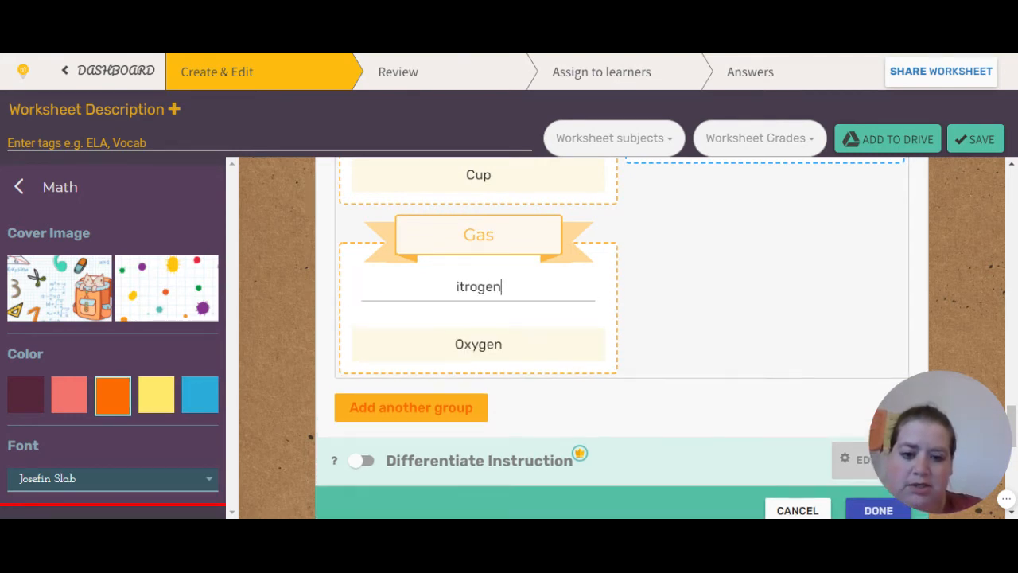
key("Return")
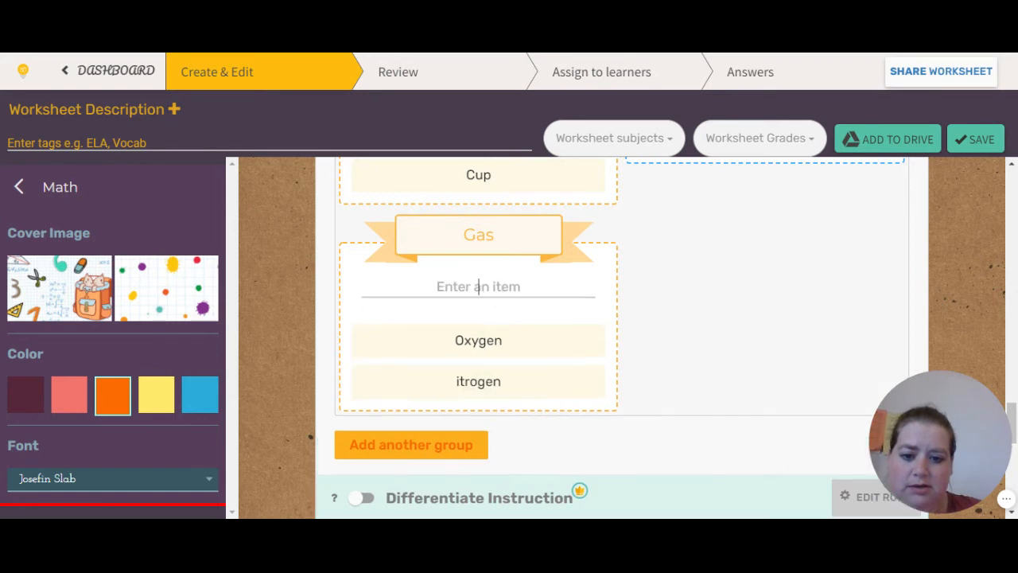
Step: Try to edit the misspelled "itrogen" item in the Gas group
double_click(462, 382)
left_click(466, 380)
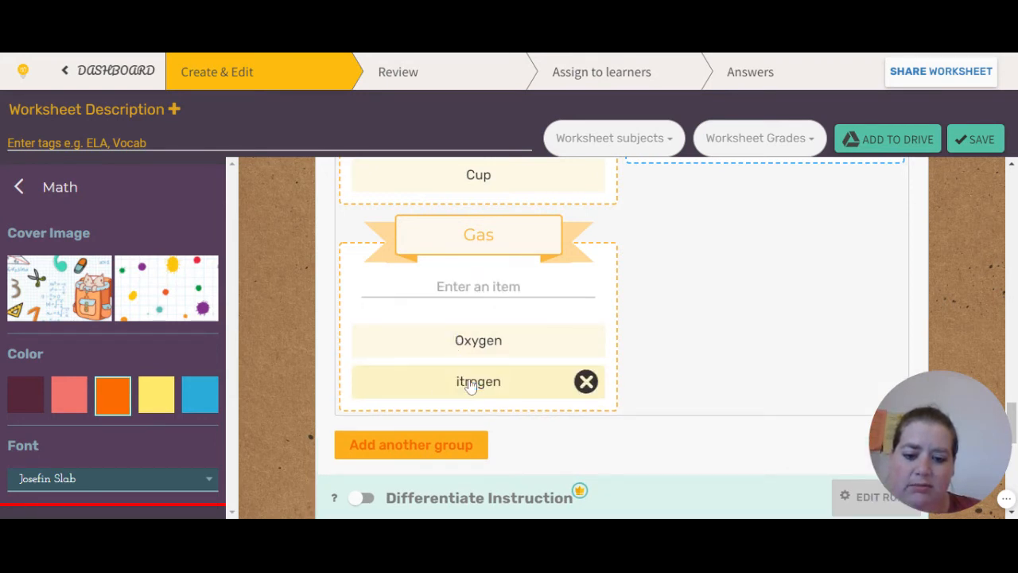
double_click(482, 386)
left_click(458, 384)
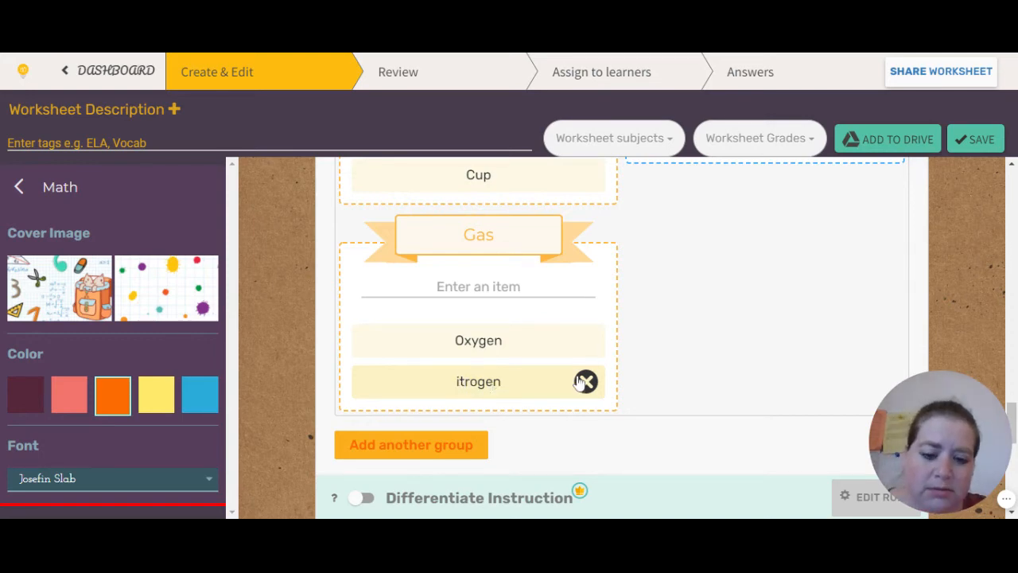
Step: Finish the sorting task, look back over the worksheet up to its title, and try to save it
scroll(636, 378, "down", 3)
left_click(879, 326)
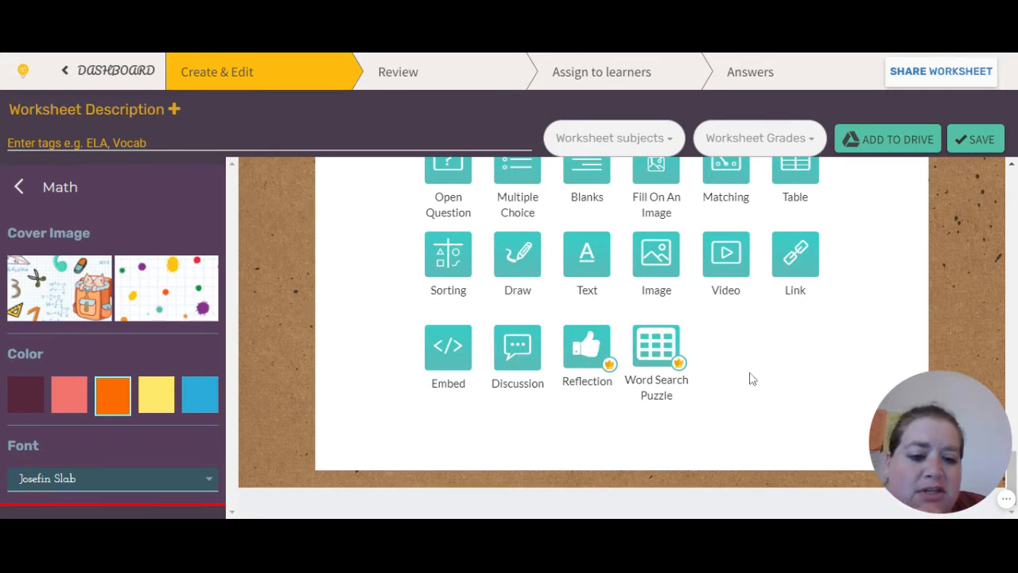
scroll(754, 374, "up", 10)
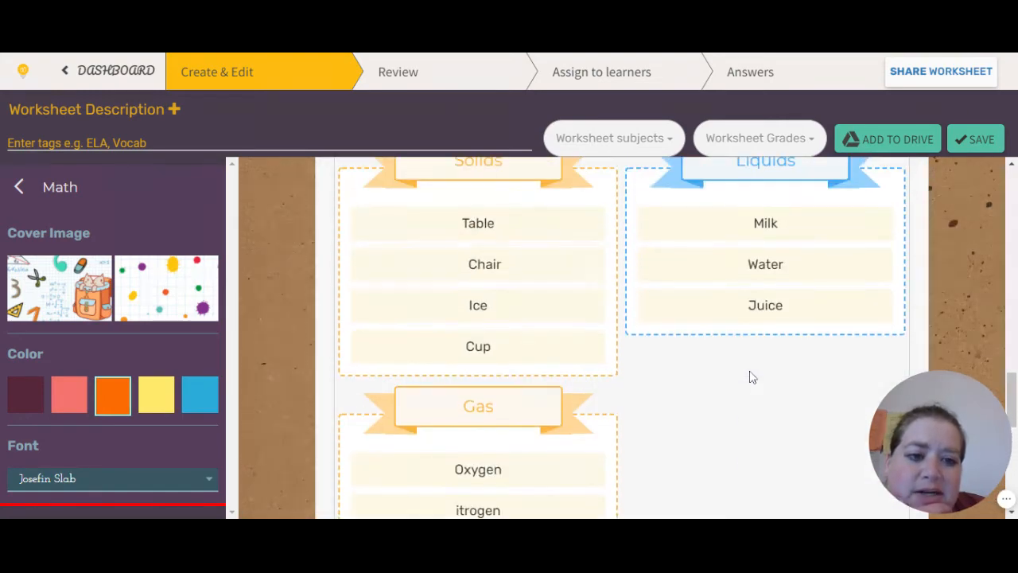
scroll(761, 374, "up", 15)
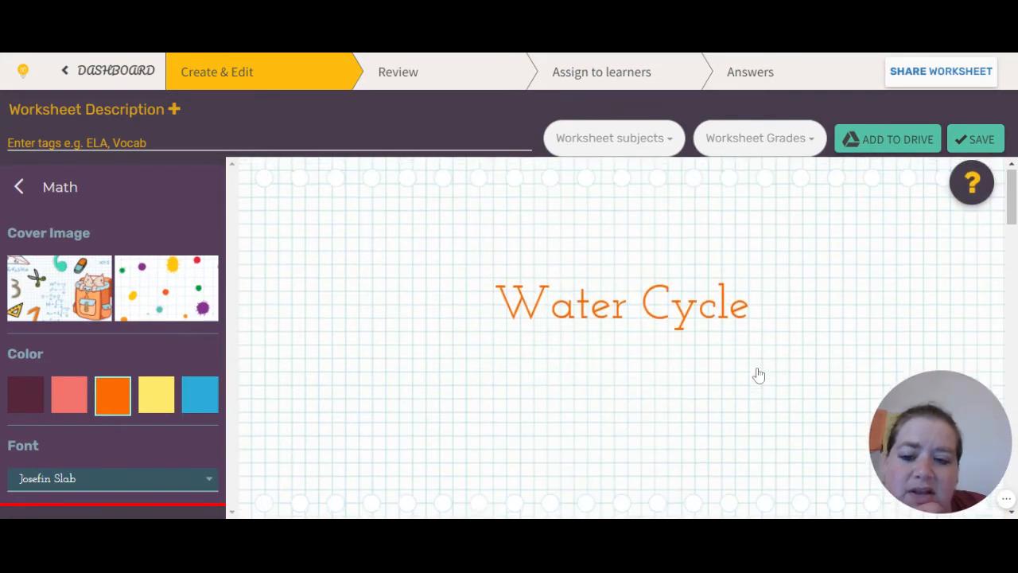
left_click(978, 142)
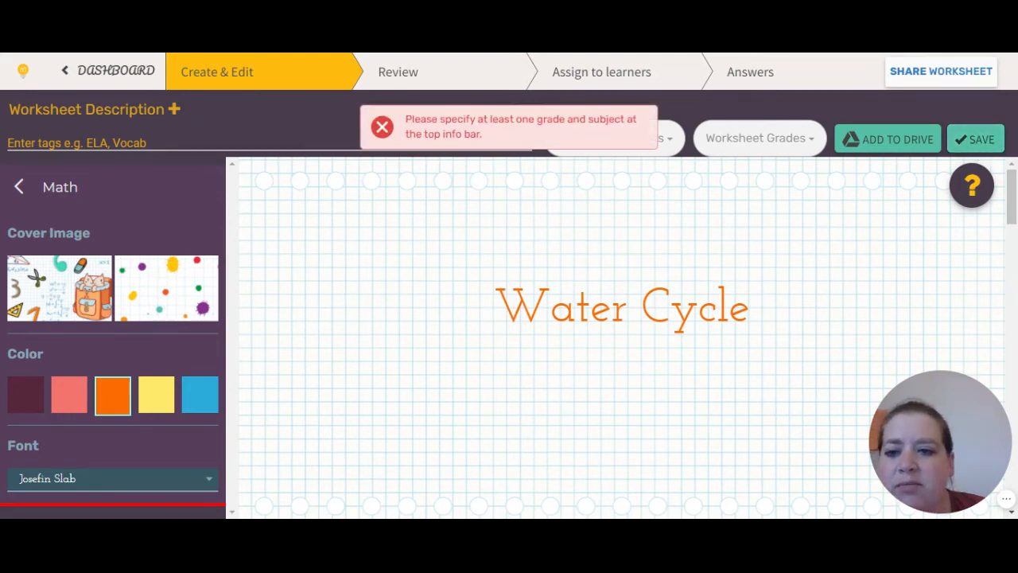
Step: Enter "Water Cycle Review" as the worksheet description
left_click(67, 111)
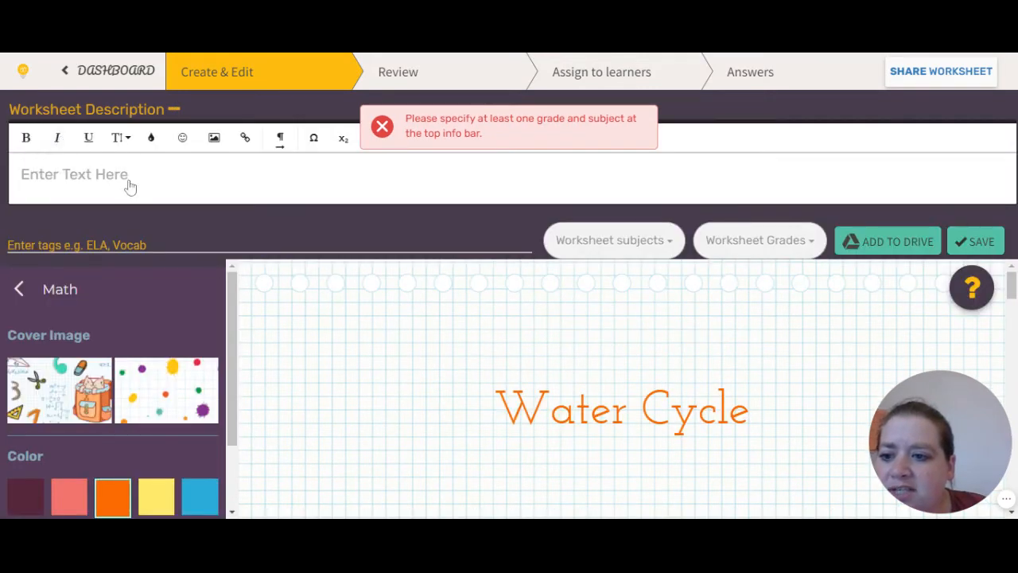
type("Water")
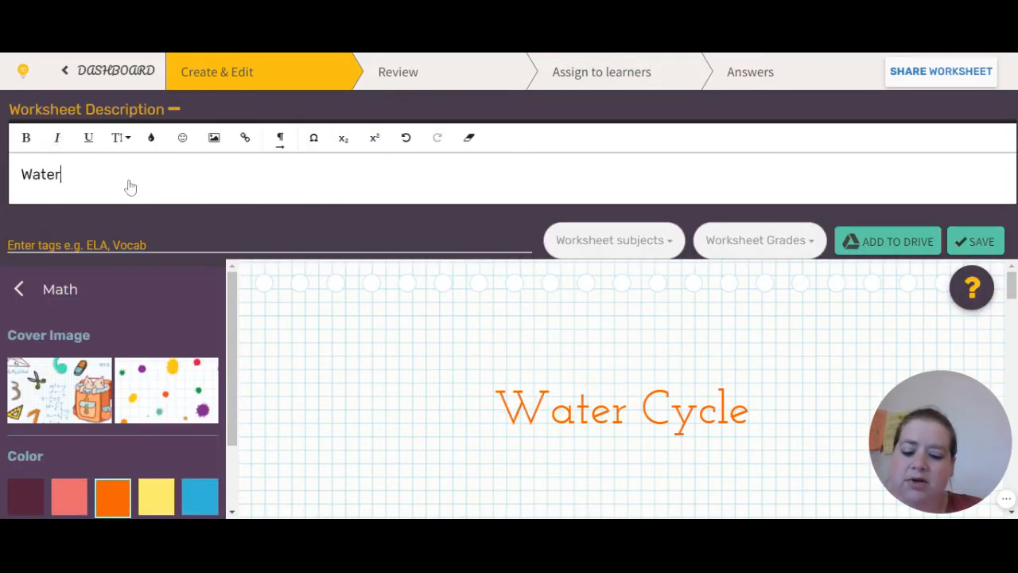
type(" Cycle Revie")
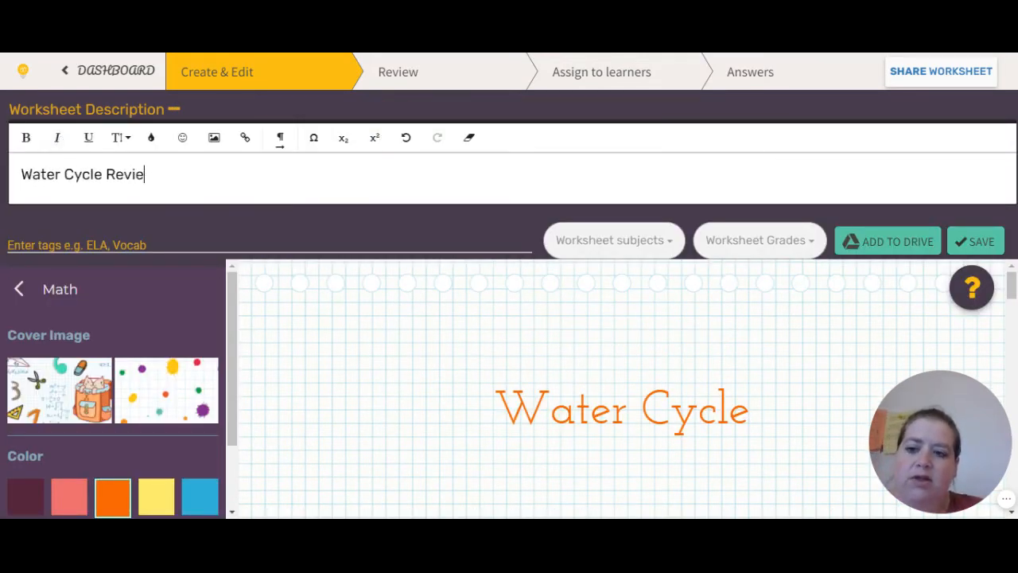
type("w")
Step: Assign the subject Biology and the grade 9th Grade to the worksheet and save it
left_click(605, 241)
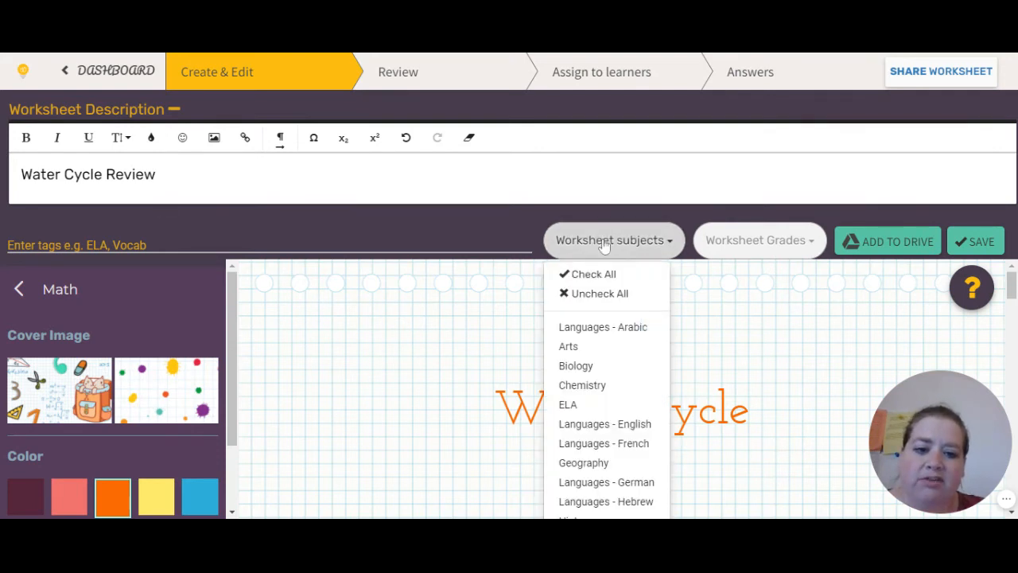
left_click(616, 366)
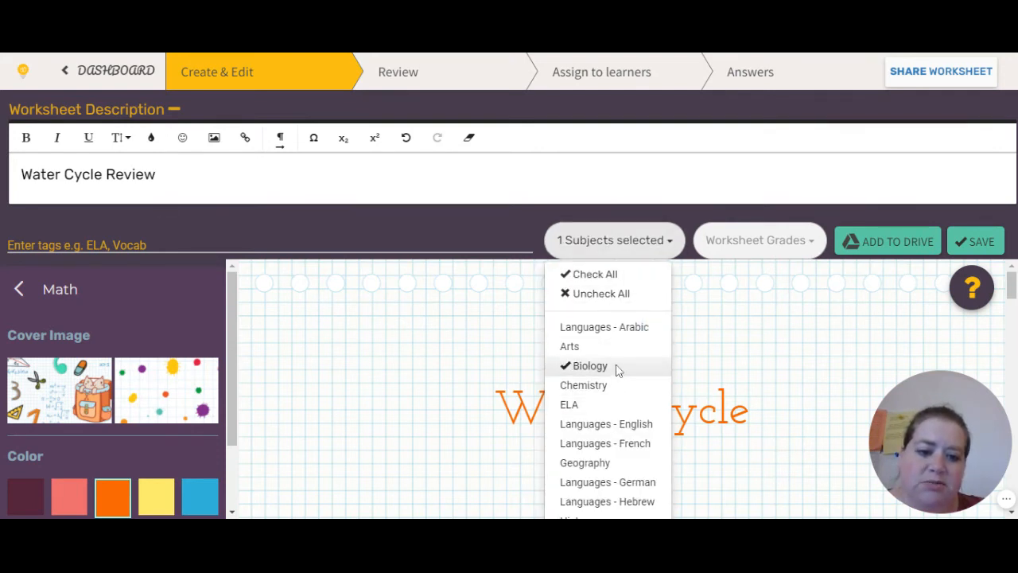
left_click(757, 253)
left_click(761, 501)
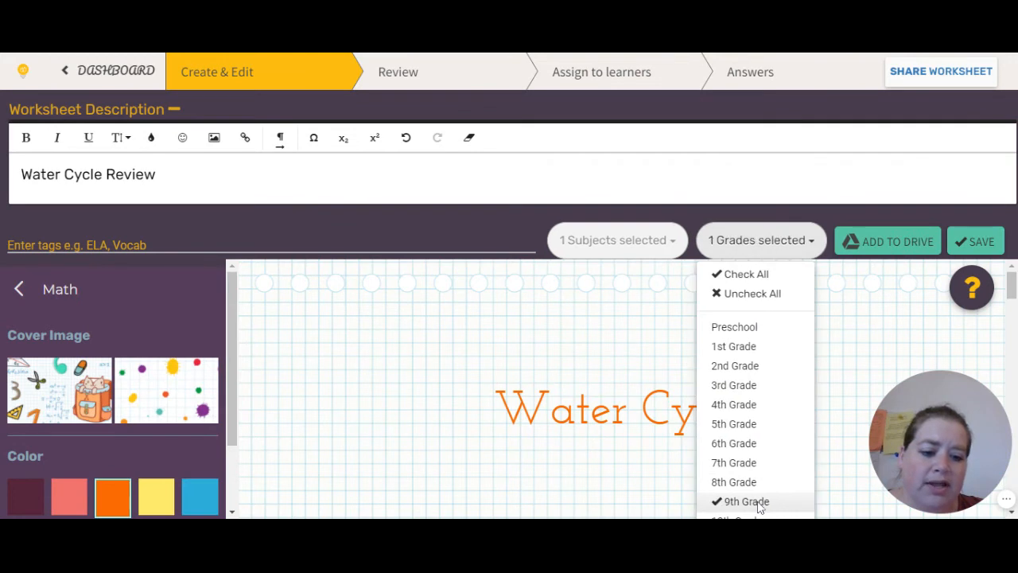
left_click(966, 246)
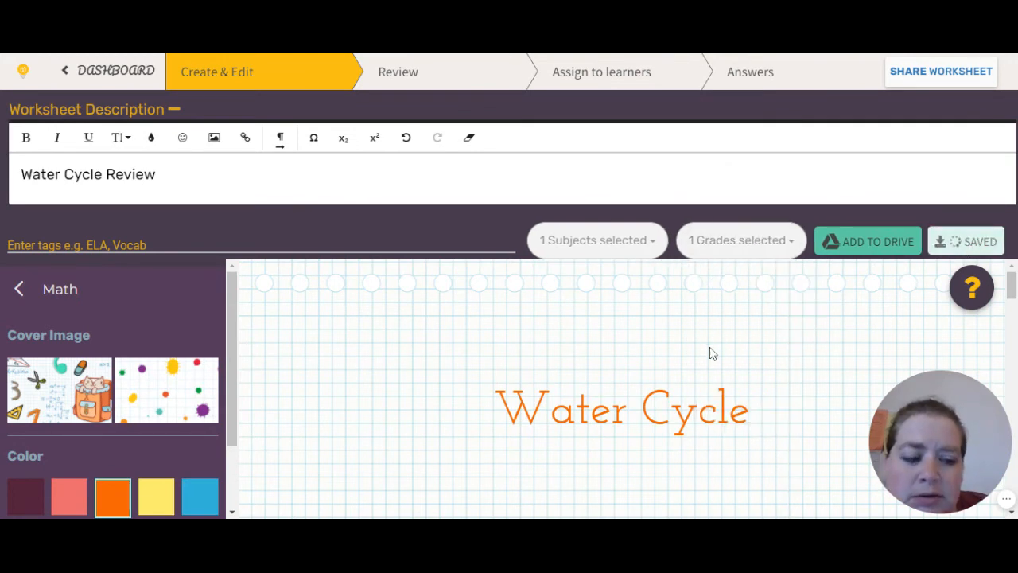
Step: Preview the worksheet in the Review stage, examining the fill-in-the-blanks word bank and the water cycle diagram
left_click(399, 73)
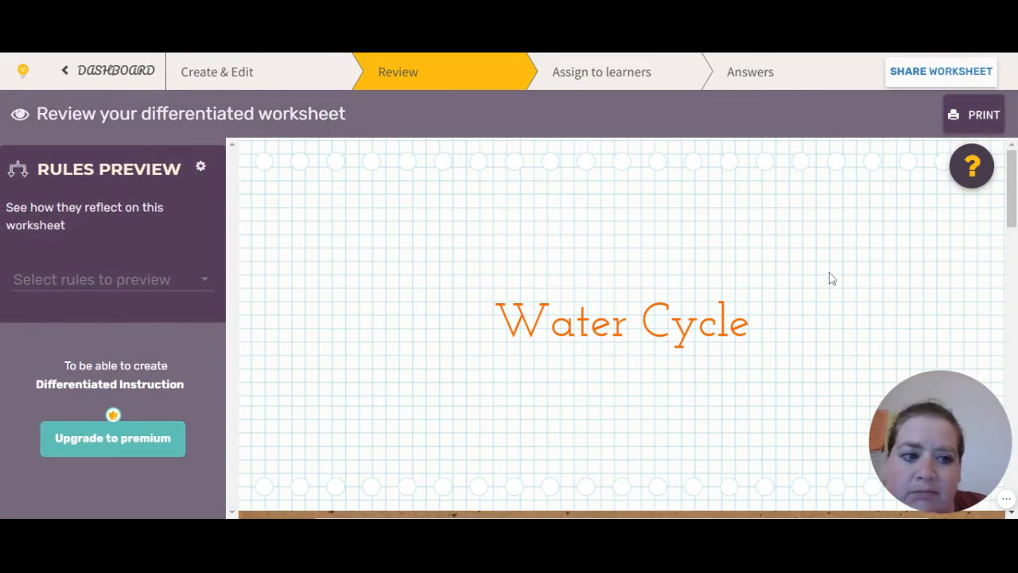
scroll(831, 278, "down", 4)
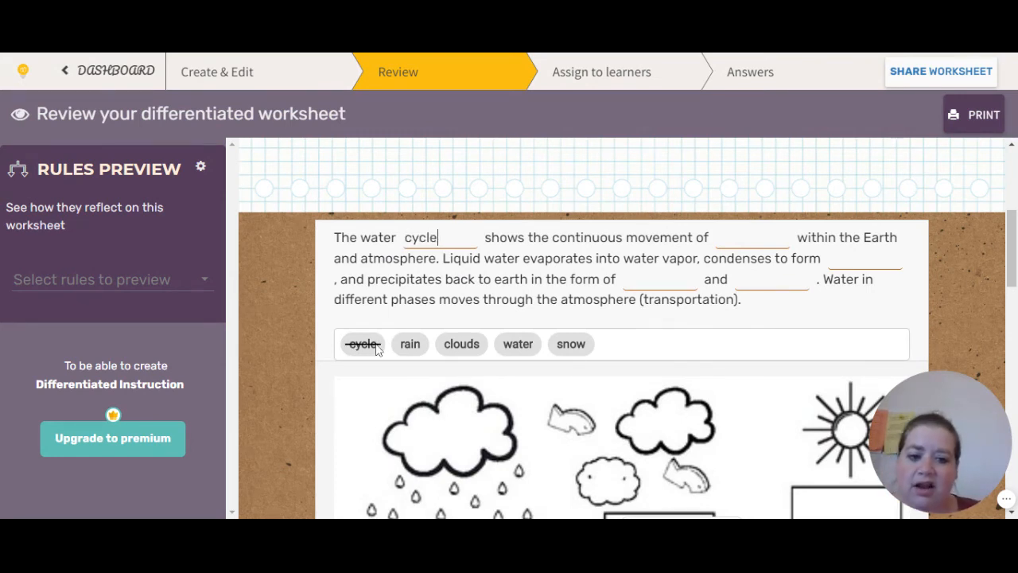
scroll(616, 366, "down", 2)
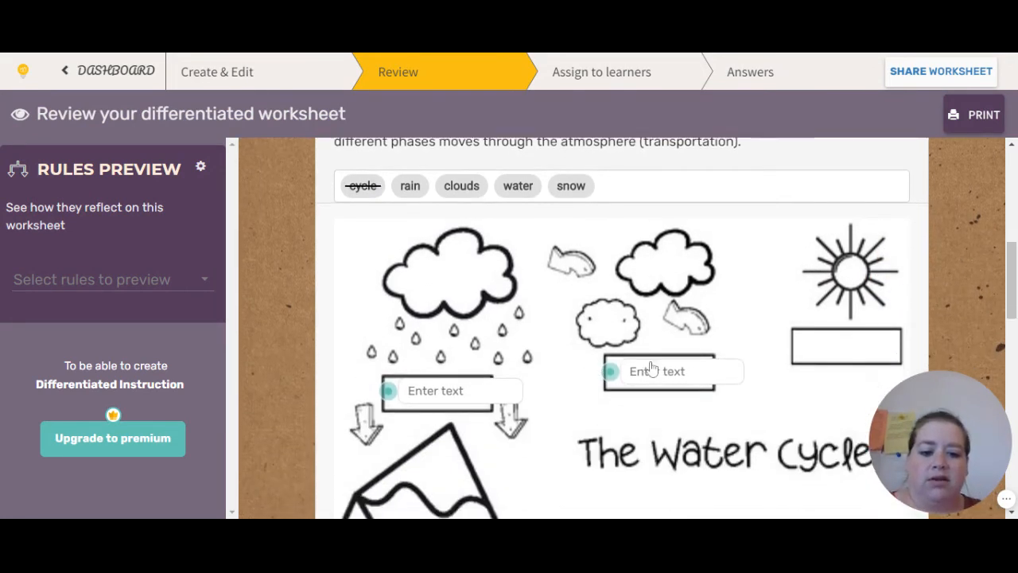